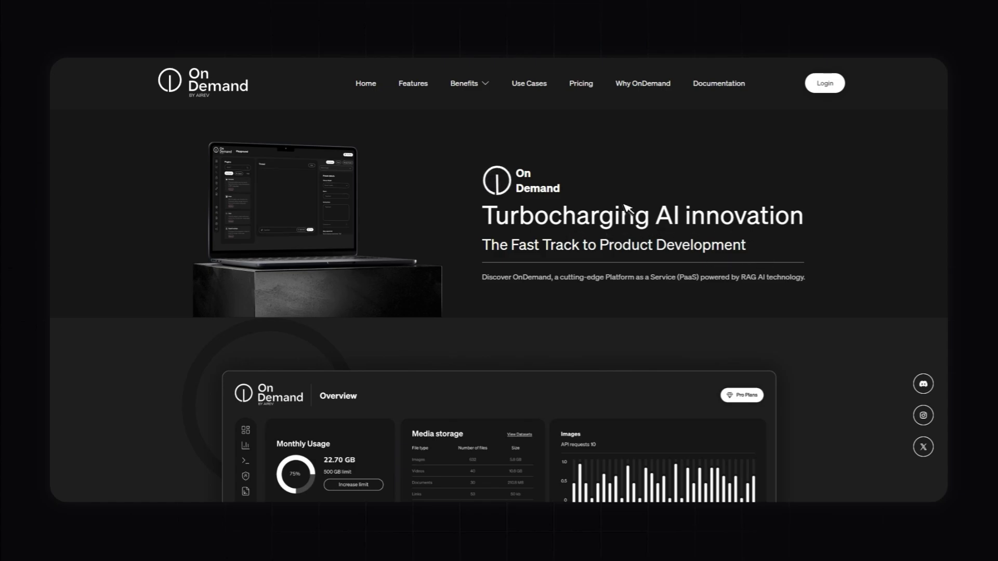
Look through the OnDemand home page, including the dashboard preview, feature cards, Plugins and Agents sections.
{"action": "scroll", "coordinate": [625, 209], "scroll_direction": "down", "scroll_amount": 1}
{"action": "scroll", "coordinate": [629, 208], "scroll_direction": "down", "scroll_amount": 1}
{"action": "scroll", "coordinate": [628, 208], "scroll_direction": "down", "scroll_amount": 5}
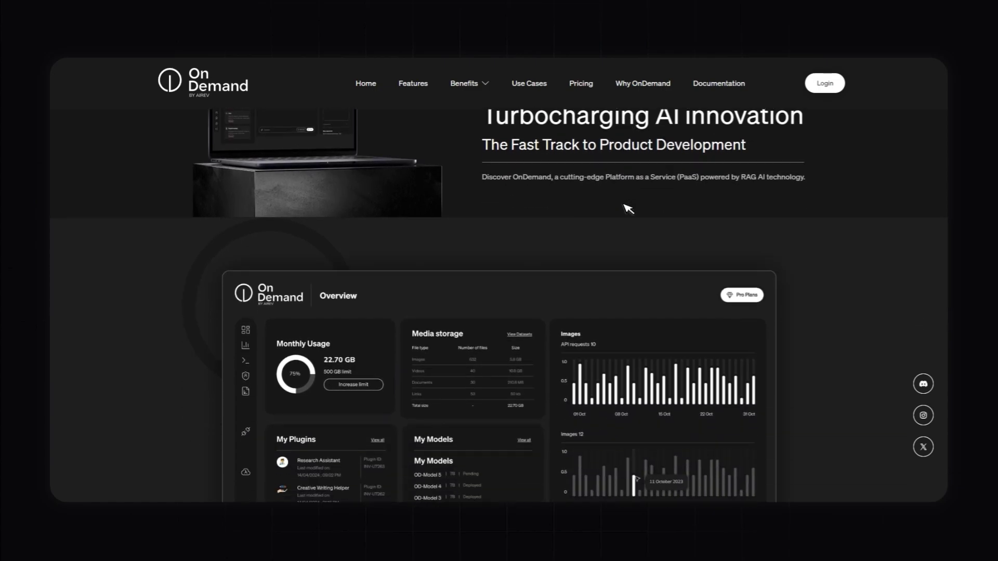
{"action": "scroll", "coordinate": [620, 195], "scroll_direction": "up", "scroll_amount": 1}
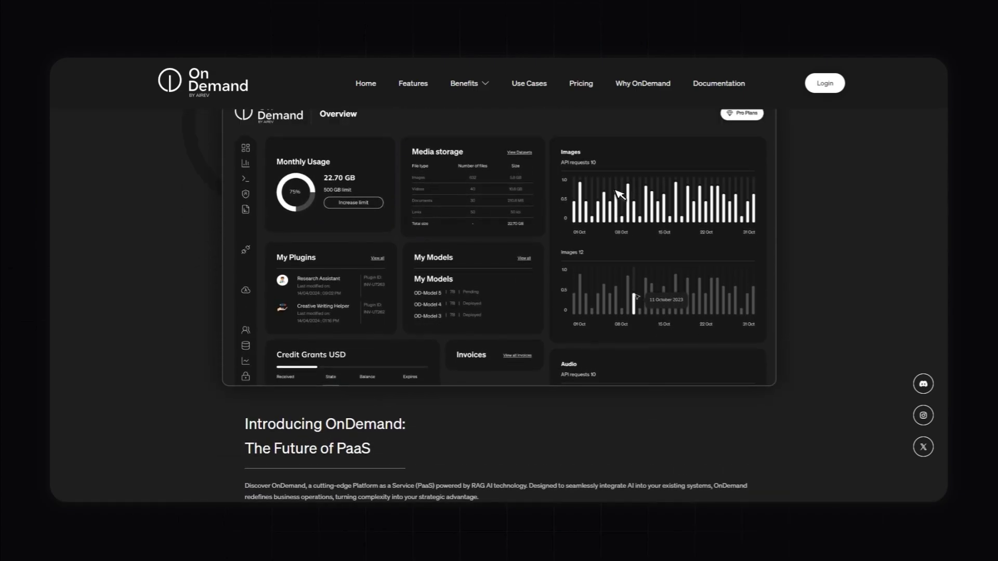
{"action": "scroll", "coordinate": [620, 195], "scroll_direction": "down", "scroll_amount": 8}
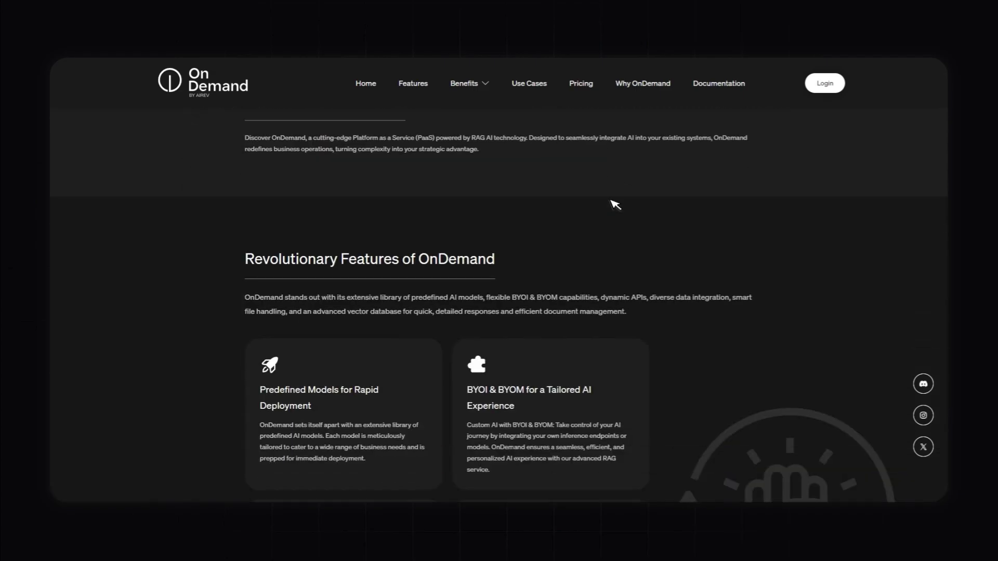
{"action": "scroll", "coordinate": [615, 205], "scroll_direction": "down", "scroll_amount": 1}
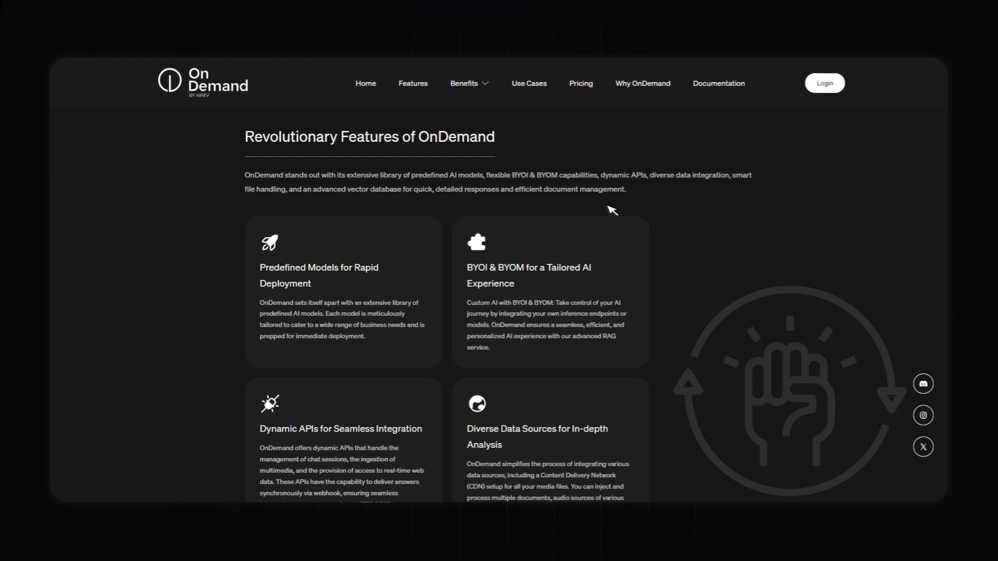
{"action": "scroll", "coordinate": [613, 210], "scroll_direction": "down", "scroll_amount": 10}
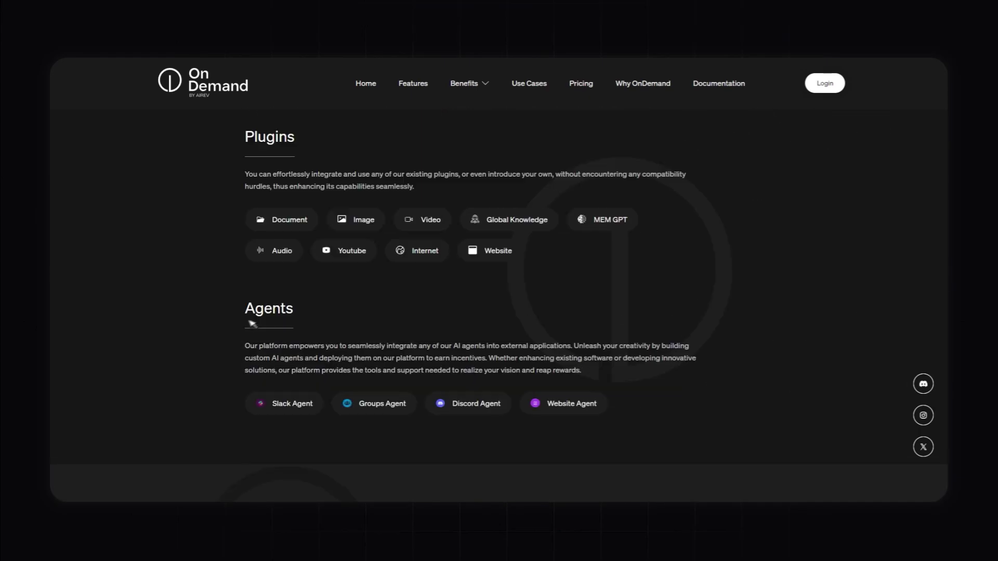
{"action": "left_click_drag", "start_coordinate": [255, 307], "coordinate": [295, 312]}
{"action": "left_click_drag", "start_coordinate": [314, 291], "coordinate": [511, 299]}
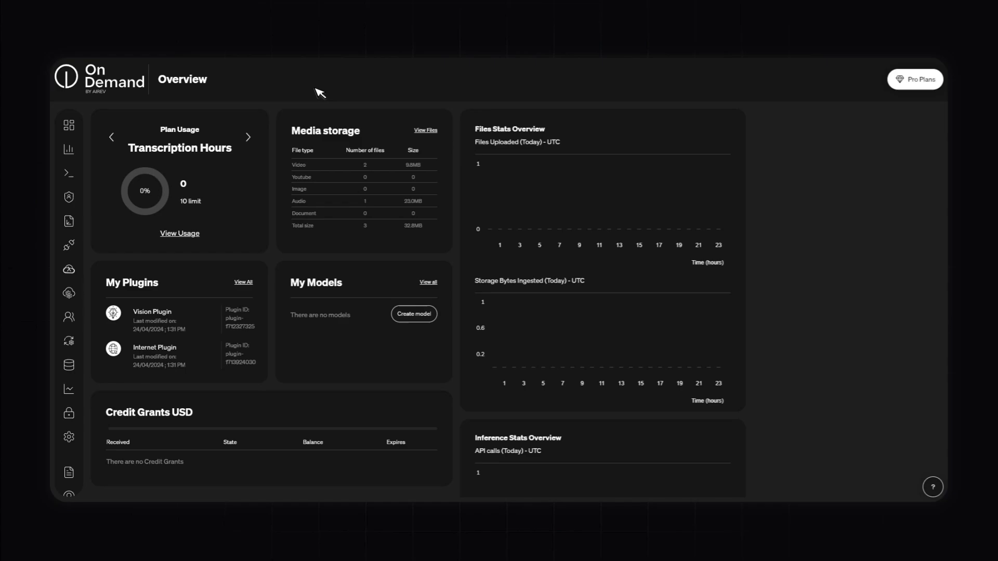
Cycle through the Plan Usage metrics on the Overview page, including RAG Calls, Tokens and Transcription Hours.
{"action": "left_click", "coordinate": [247, 138]}
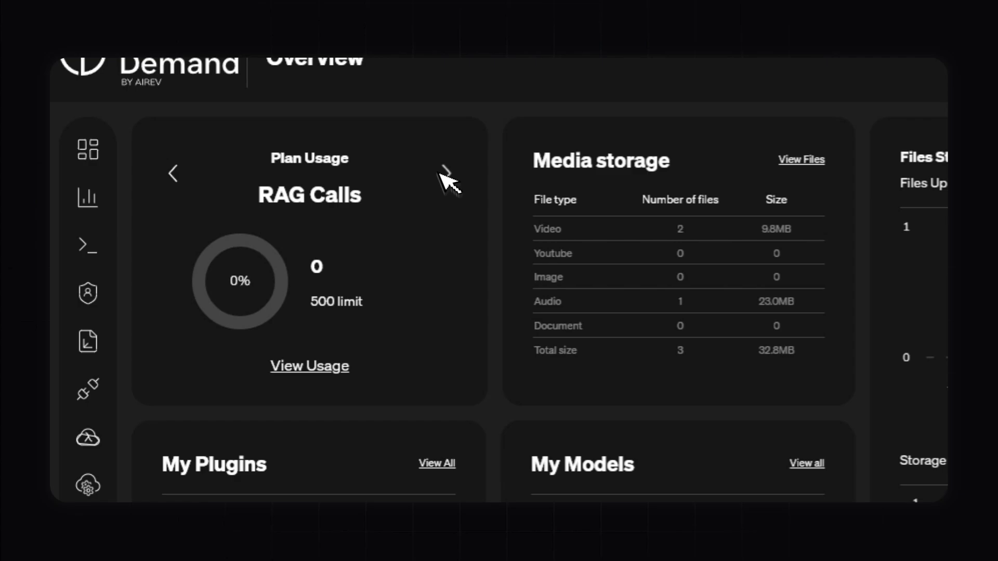
{"action": "left_click", "coordinate": [440, 174]}
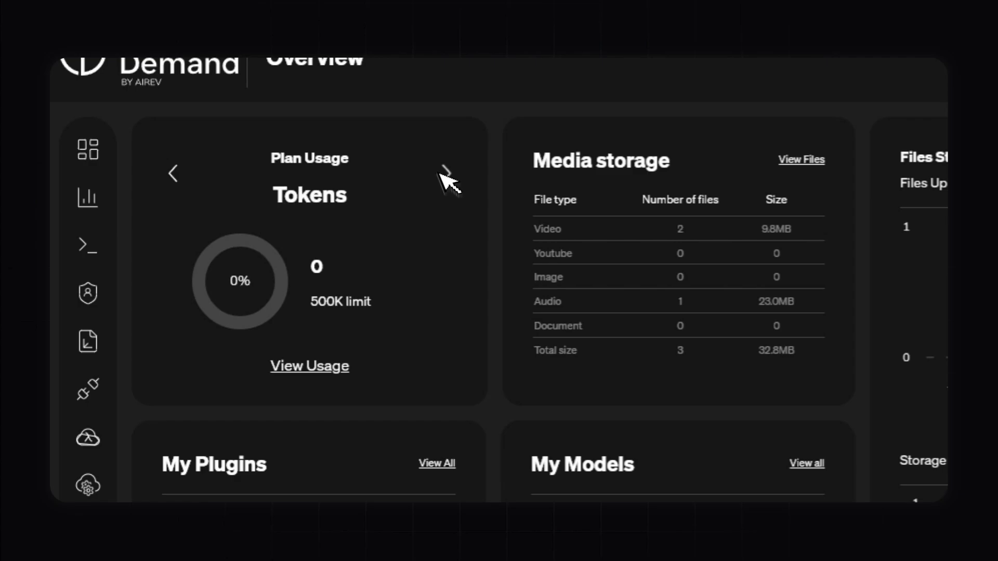
{"action": "left_click", "coordinate": [439, 173]}
{"action": "left_click", "coordinate": [445, 171]}
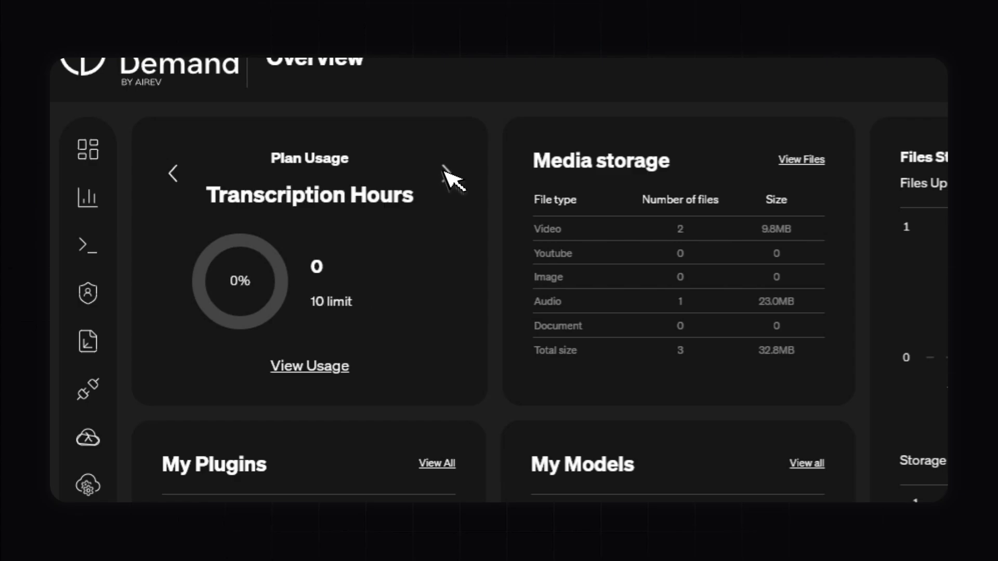
{"action": "left_click", "coordinate": [446, 174]}
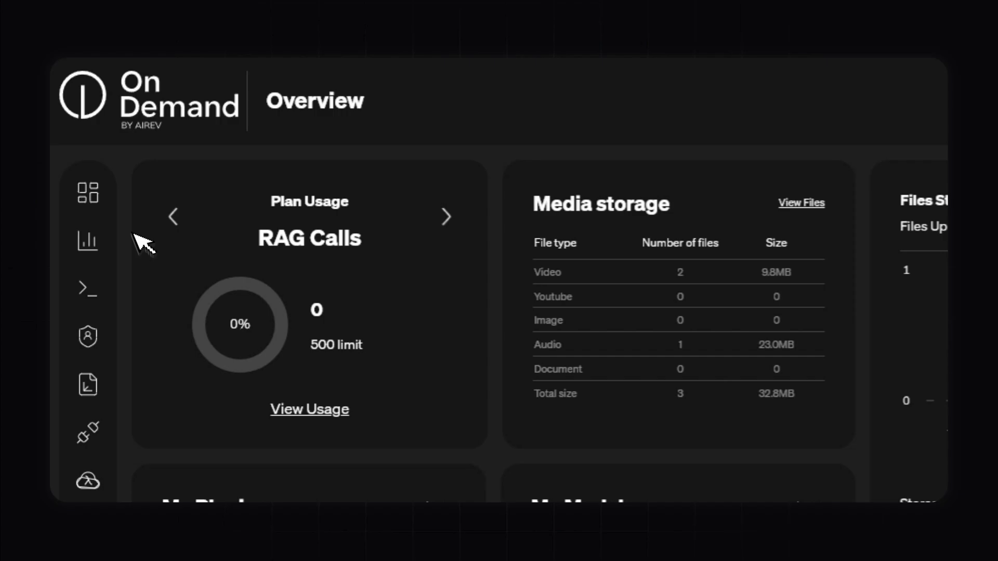
Open the Datasets page and look over the Recently Added and Trending Database collections.
{"action": "mouse_move", "coordinate": [52, 255]}
{"action": "left_click", "coordinate": [151, 243]}
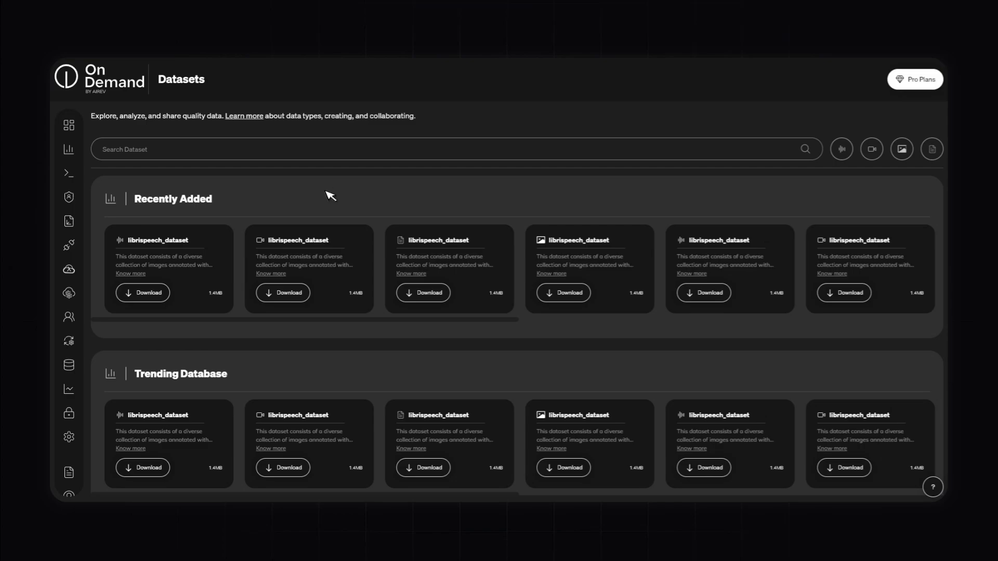
{"action": "scroll", "coordinate": [328, 195], "scroll_direction": "down", "scroll_amount": 1}
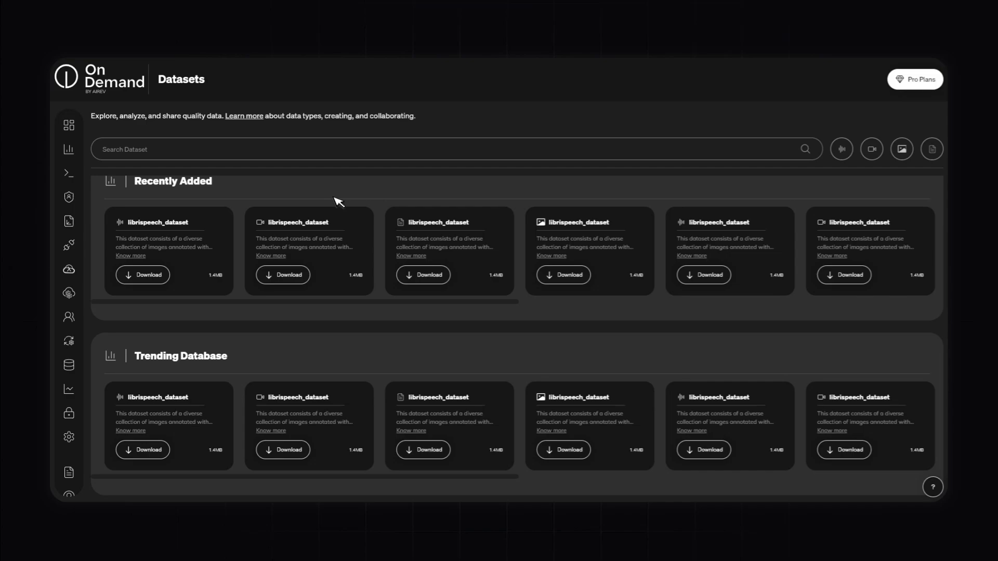
{"action": "scroll", "coordinate": [339, 202], "scroll_direction": "up", "scroll_amount": 1}
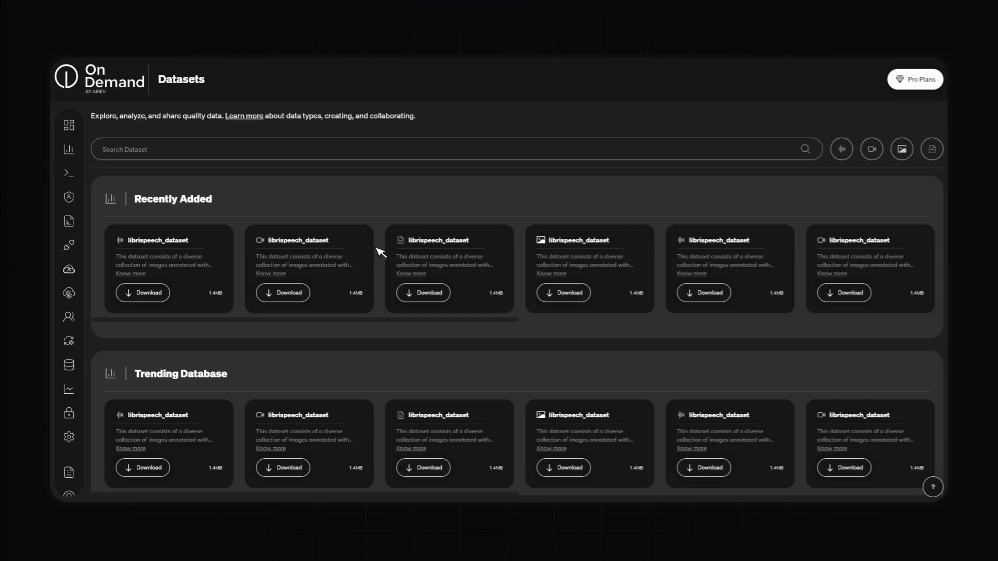
{"action": "scroll", "coordinate": [381, 252], "scroll_direction": "down", "scroll_amount": 1}
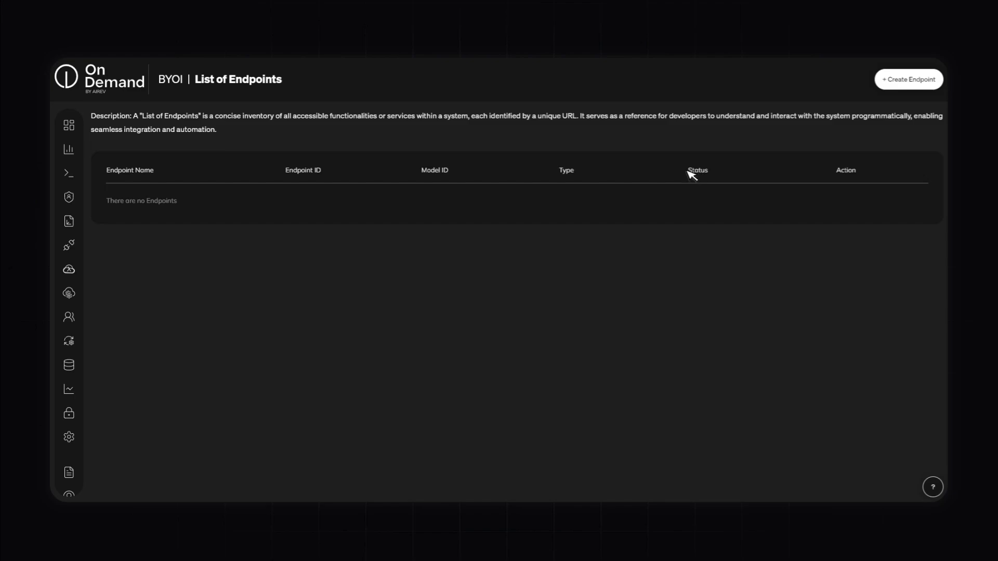
Open the form for creating a new BYOI endpoint.
{"action": "left_click", "coordinate": [917, 87]}
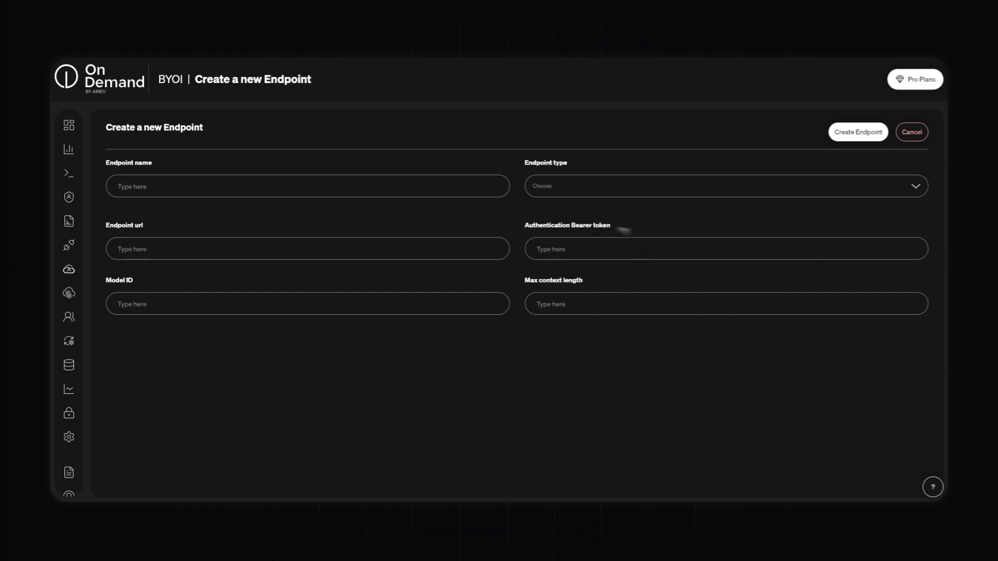
Start a new BYOM model and select gradientai/Llama-3-8B-Instruct-262k as its Hugging Face model.
{"action": "mouse_move", "coordinate": [124, 223]}
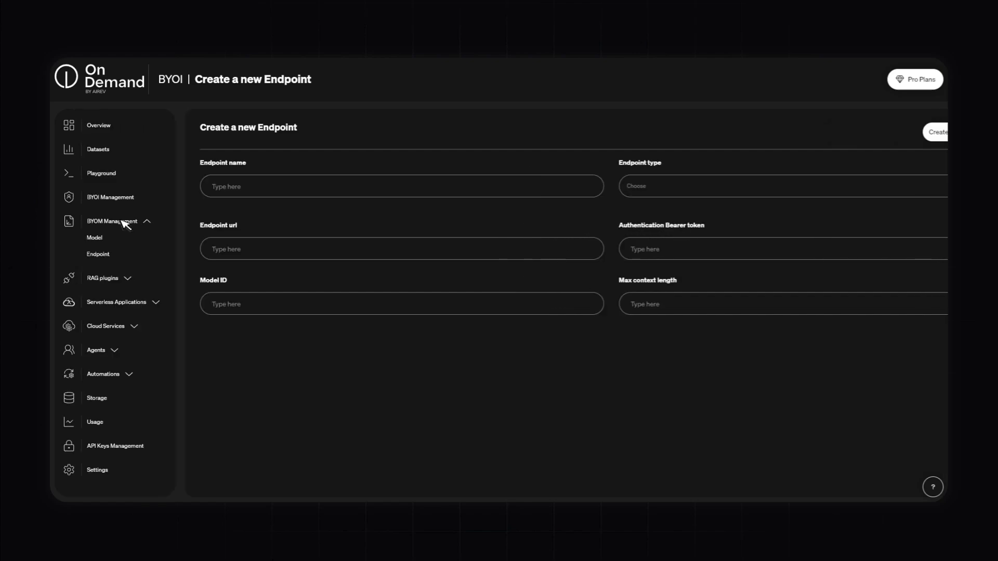
{"action": "left_click", "coordinate": [99, 238]}
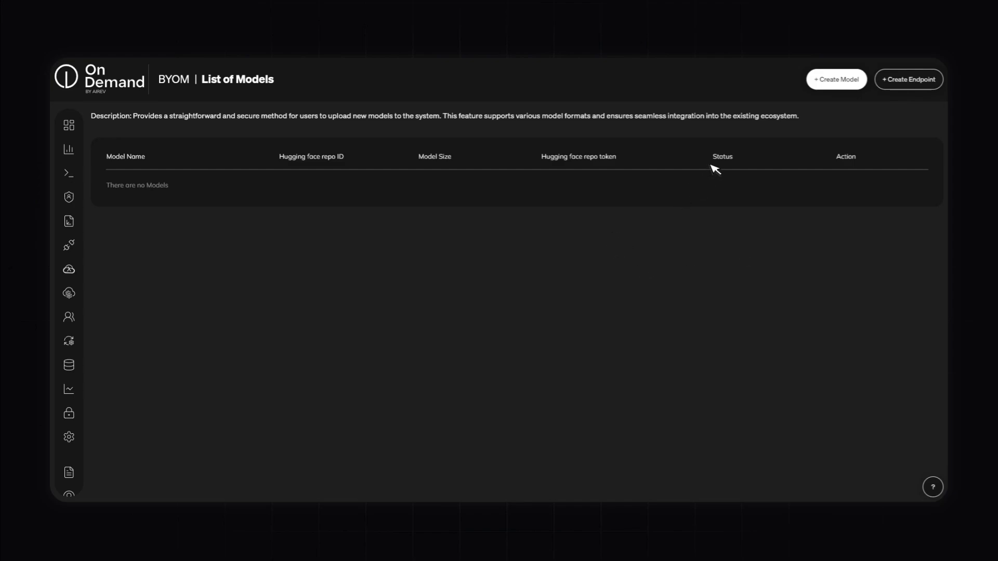
{"action": "left_click", "coordinate": [849, 82]}
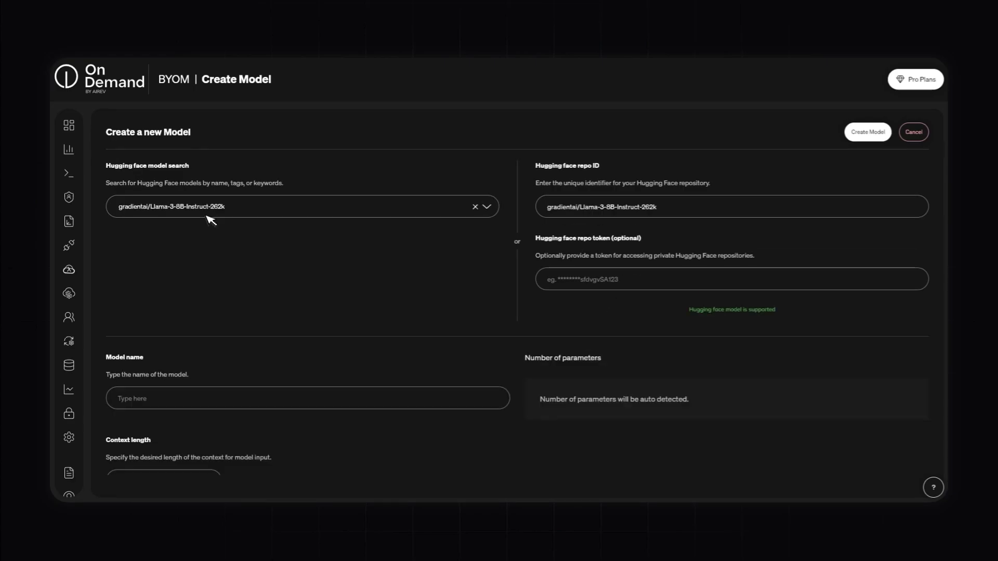
{"action": "left_click", "coordinate": [265, 213]}
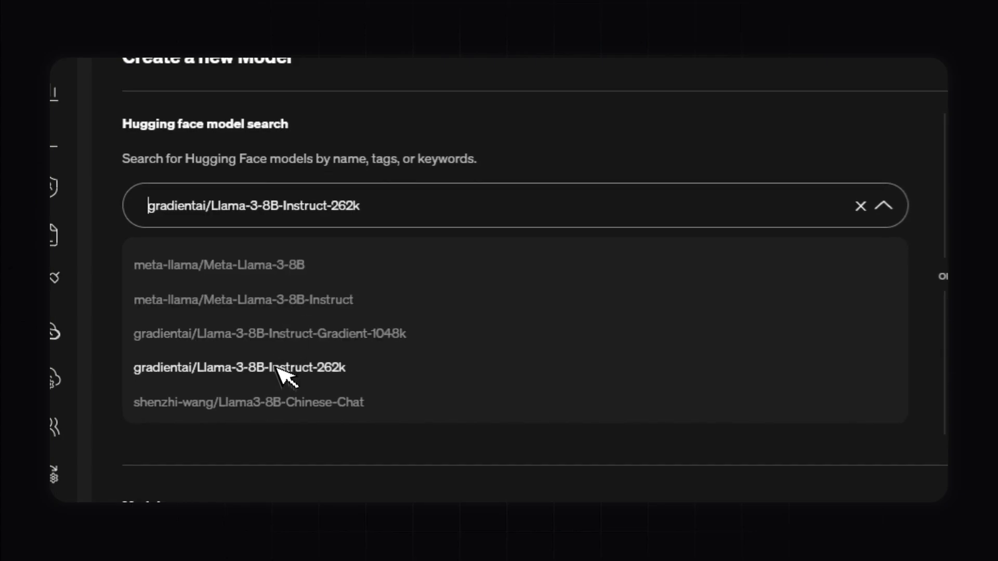
{"action": "left_click", "coordinate": [284, 374]}
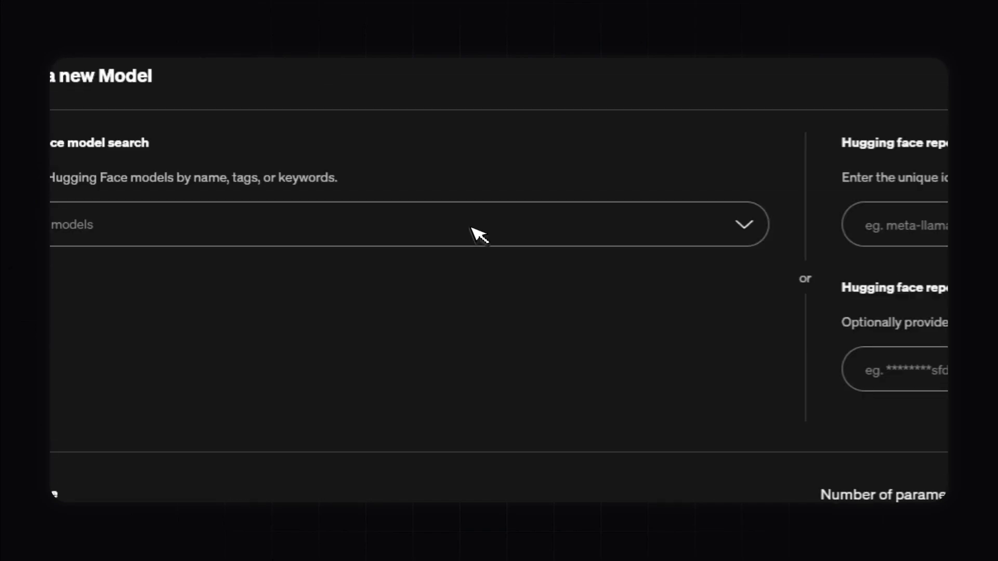
{"action": "left_click", "coordinate": [477, 233]}
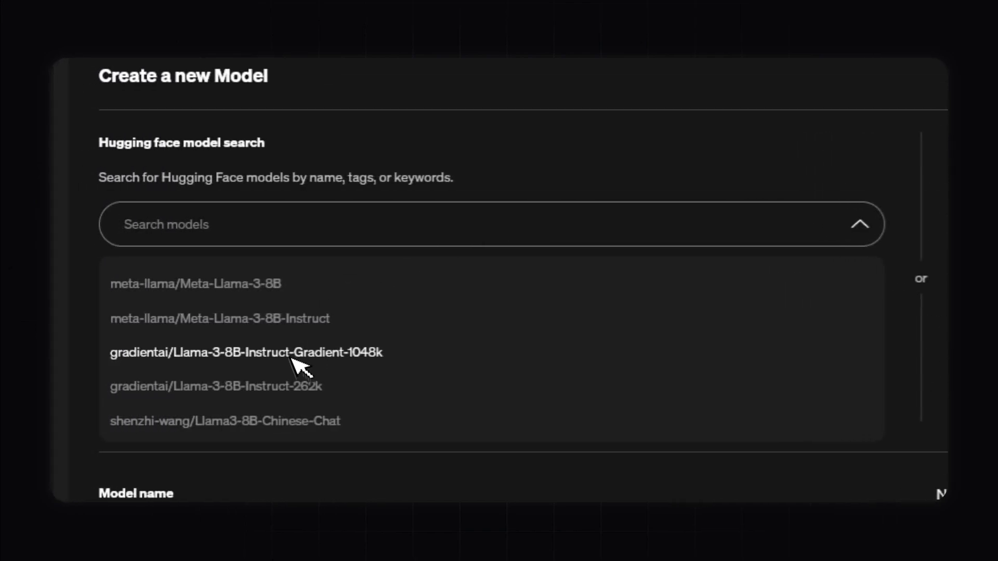
{"action": "left_click", "coordinate": [283, 385]}
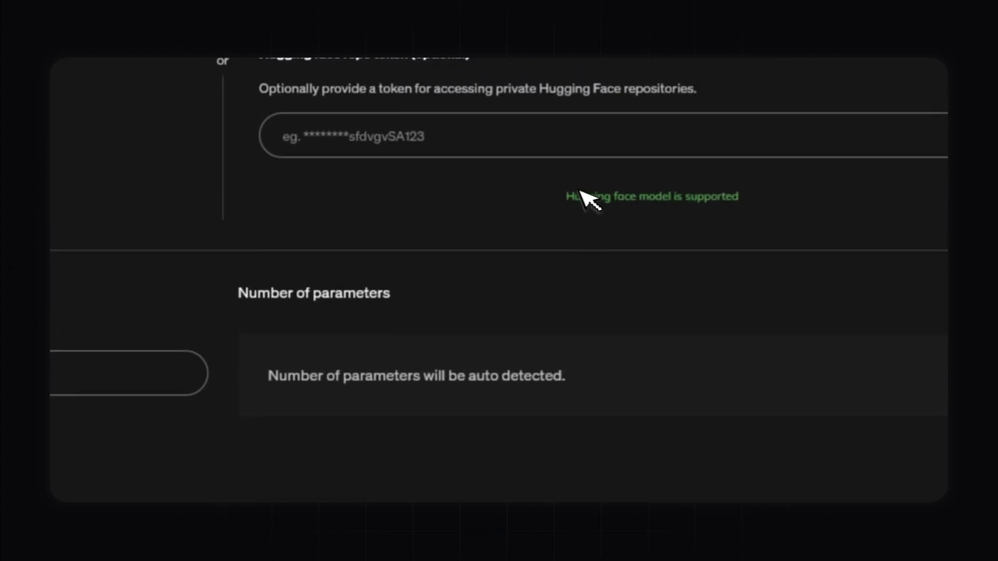
Name the model "LLama 3 8B instruct" and create it.
{"action": "triple_click", "coordinate": [419, 271]}
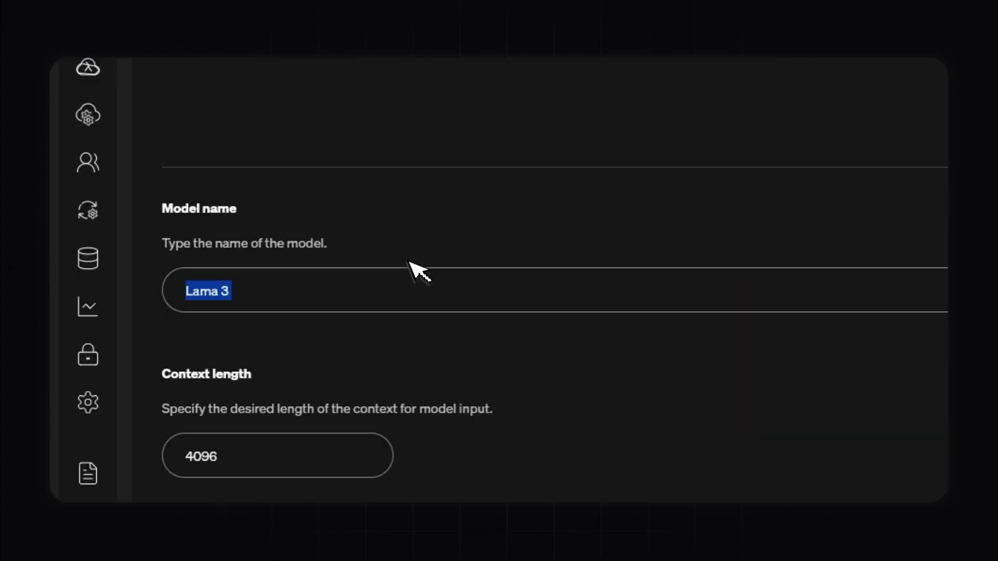
{"action": "type", "text": "L"}
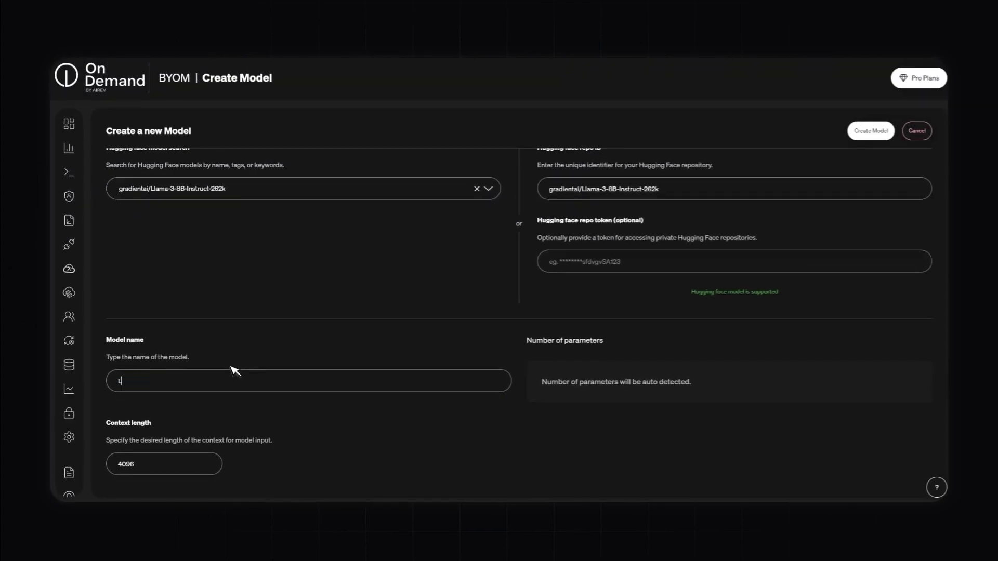
{"action": "type", "text": "Lama 3 8B instruct"}
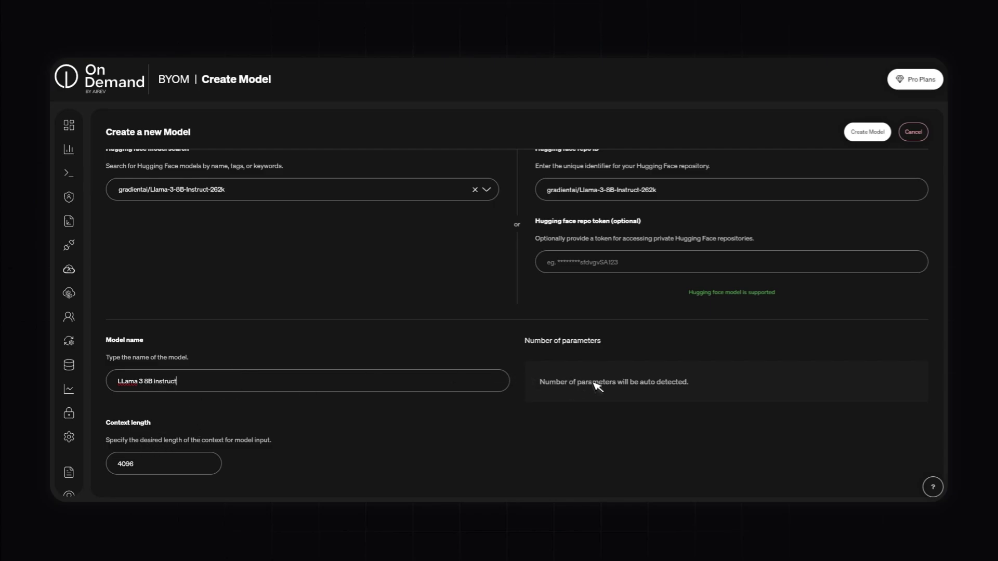
{"action": "left_click", "coordinate": [869, 132]}
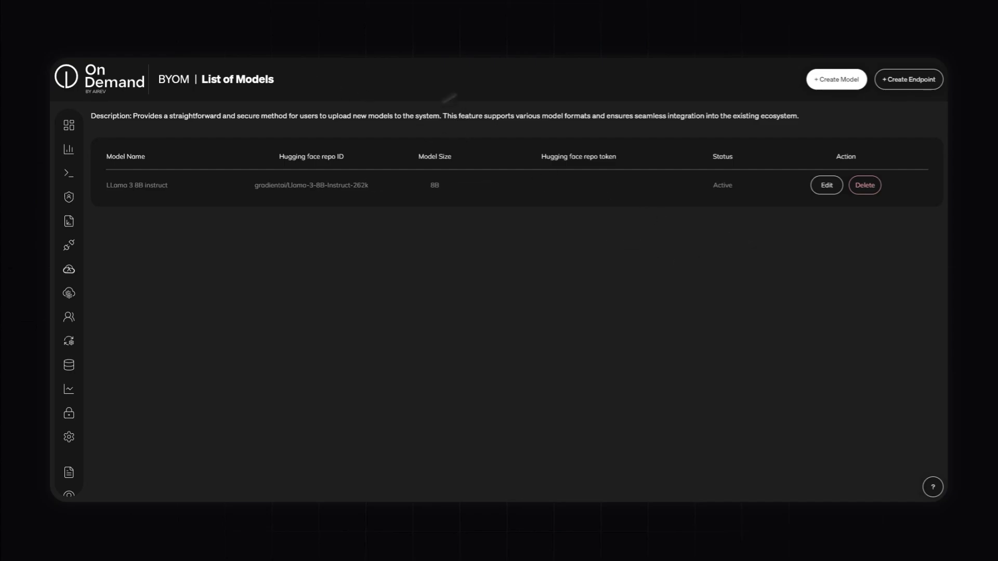
Start a new BYOM endpoint that uses the LLama 3 8B instruct model.
{"action": "left_click", "coordinate": [901, 90]}
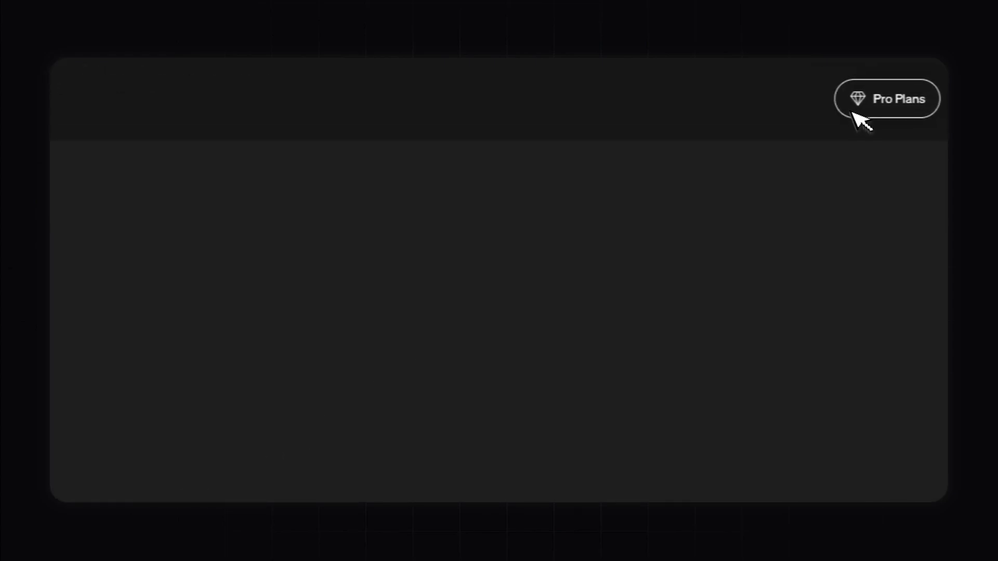
{"action": "left_click", "coordinate": [306, 205]}
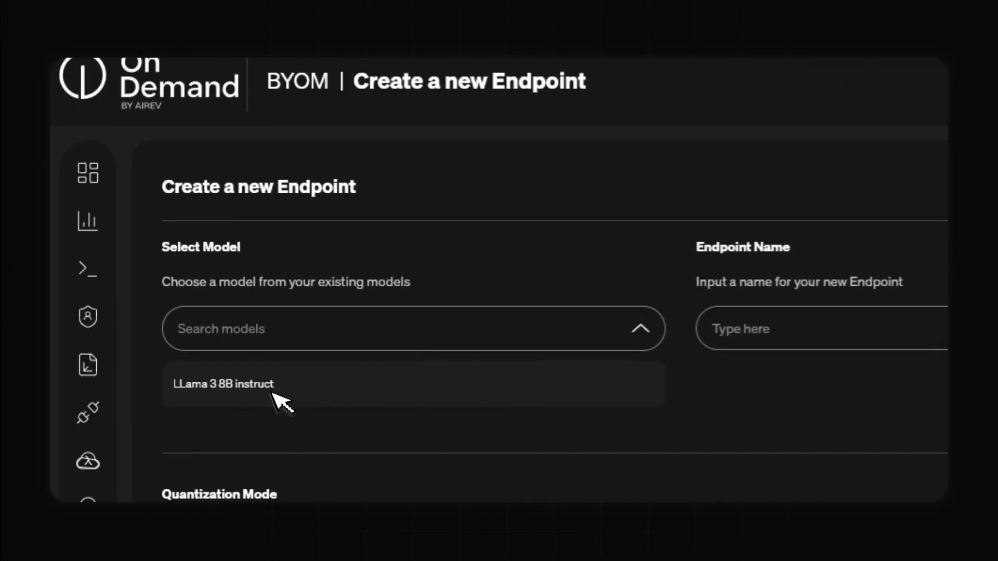
{"action": "left_click", "coordinate": [274, 395]}
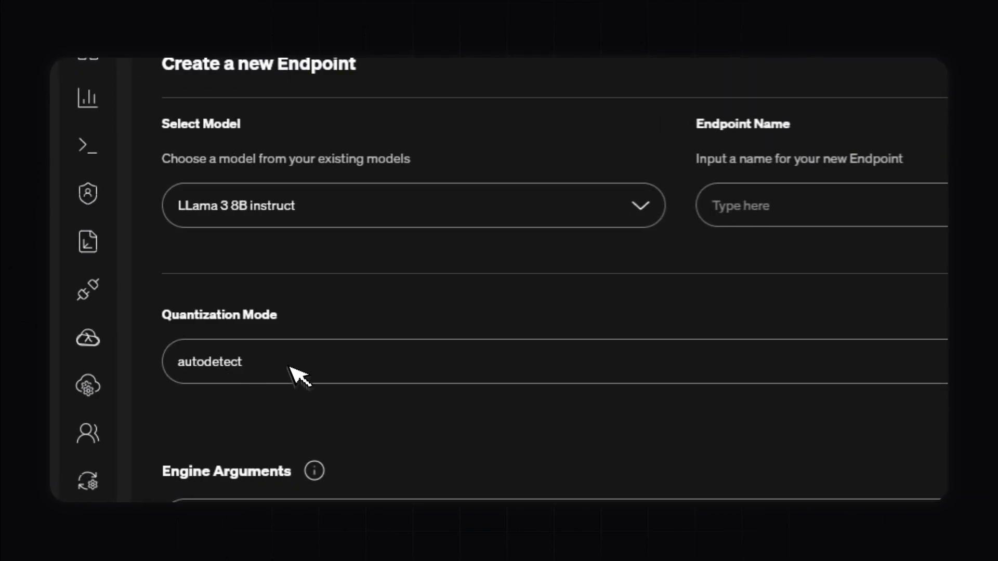
Choose the Inference 1x instance type with 1x vGPU - 16GB for the endpoint.
{"action": "scroll", "coordinate": [357, 370], "scroll_direction": "down", "scroll_amount": 5}
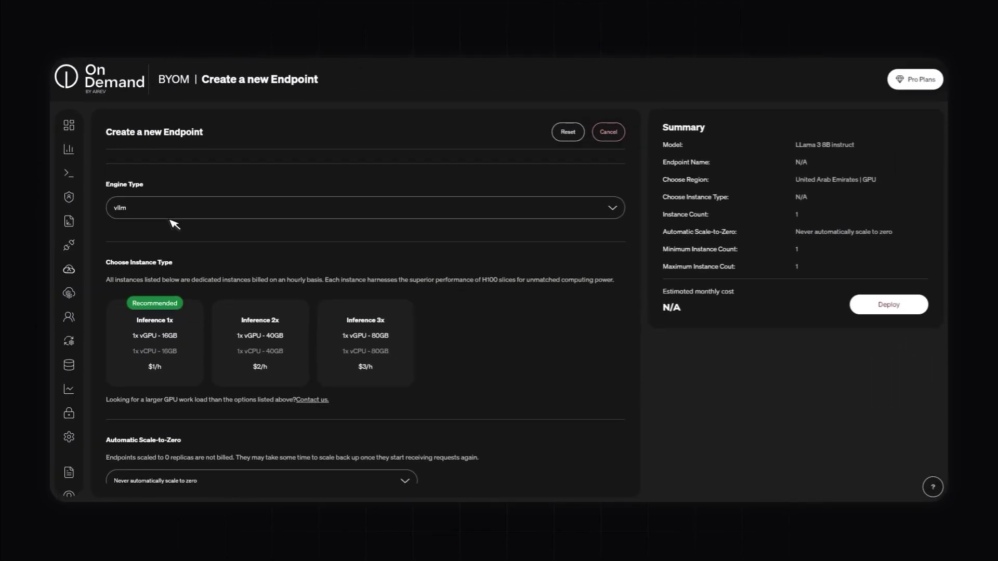
{"action": "scroll", "coordinate": [177, 221], "scroll_direction": "down", "scroll_amount": 1}
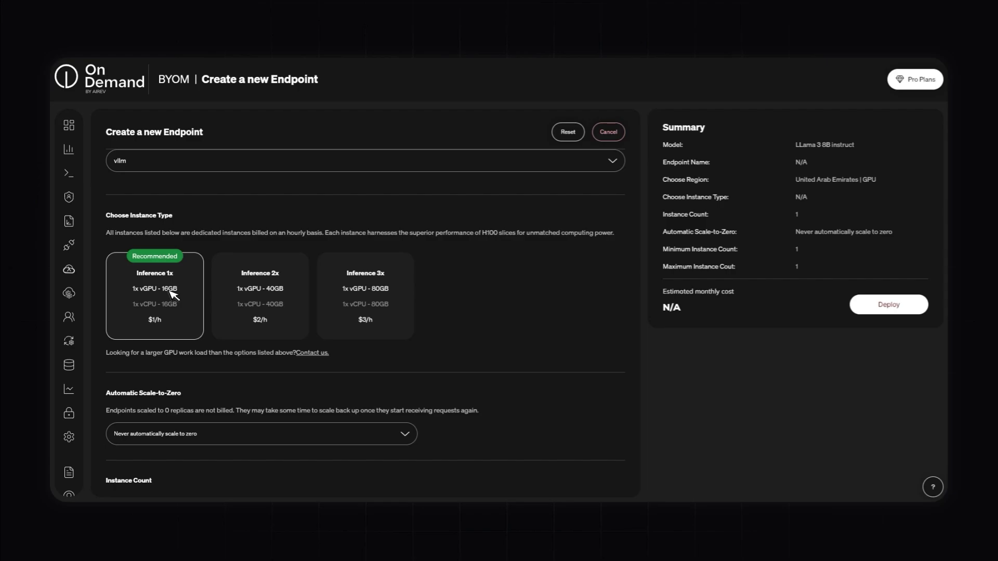
{"action": "left_click", "coordinate": [170, 293]}
{"action": "scroll", "coordinate": [177, 294], "scroll_direction": "down", "scroll_amount": 2}
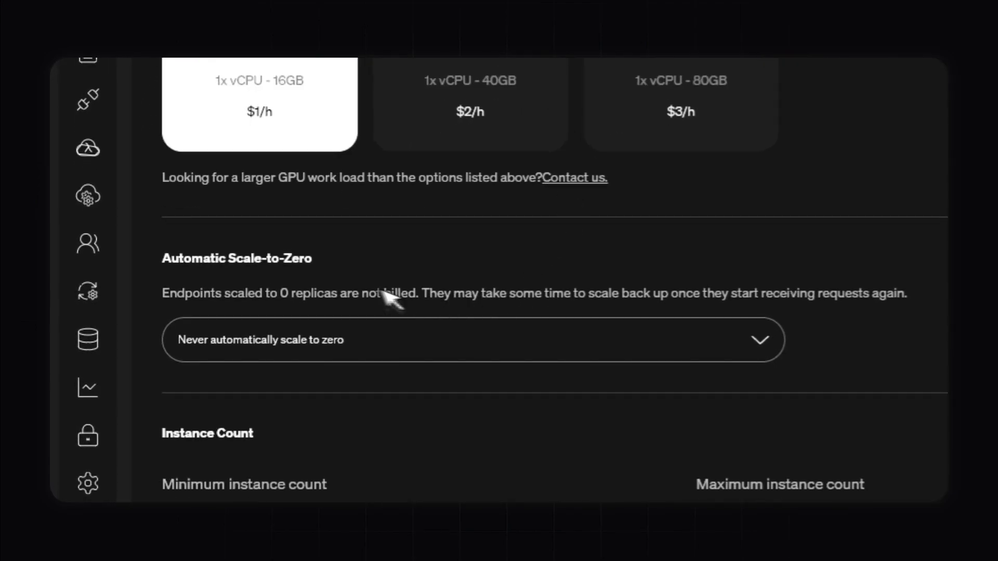
Name the endpoint "ondemand" and deploy it.
{"action": "scroll", "coordinate": [653, 379], "scroll_direction": "up", "scroll_amount": 10}
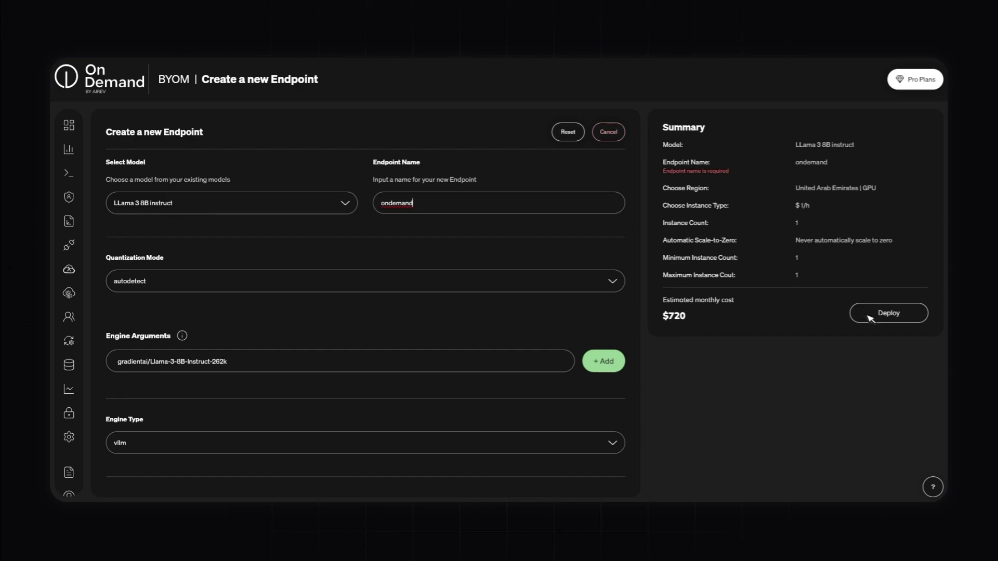
{"action": "left_click", "coordinate": [868, 318]}
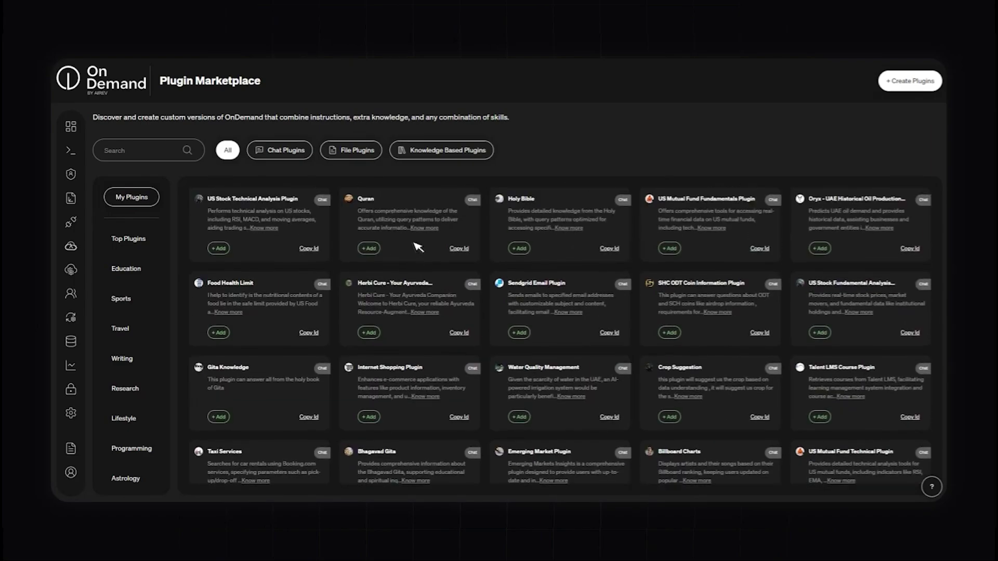
Browse the available plugins in the Plugin Marketplace.
{"action": "scroll", "coordinate": [370, 244], "scroll_direction": "down", "scroll_amount": 1}
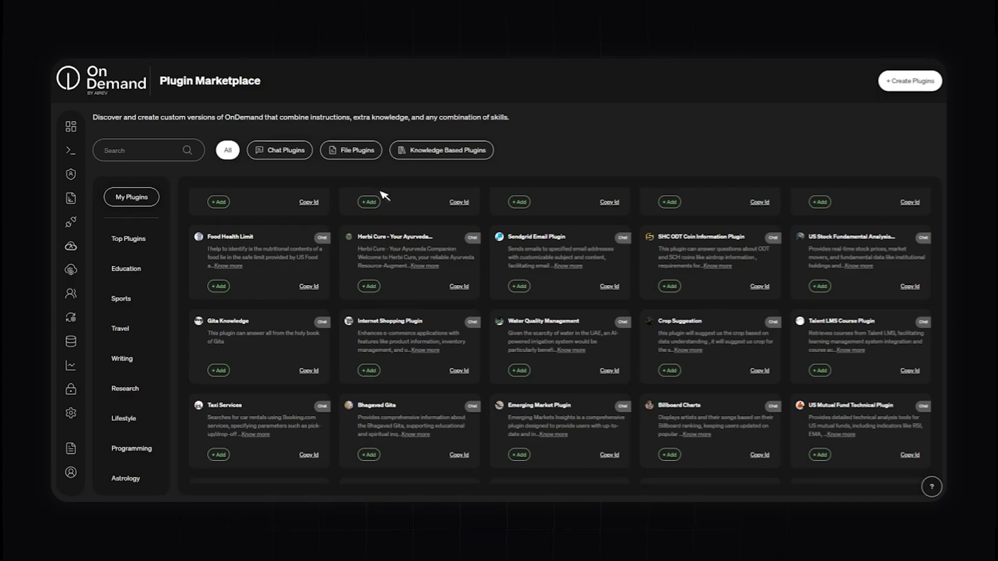
Browse the marketplace plugins by category, including Top Plugins and Education.
{"action": "scroll", "coordinate": [423, 257], "scroll_direction": "up", "scroll_amount": 1}
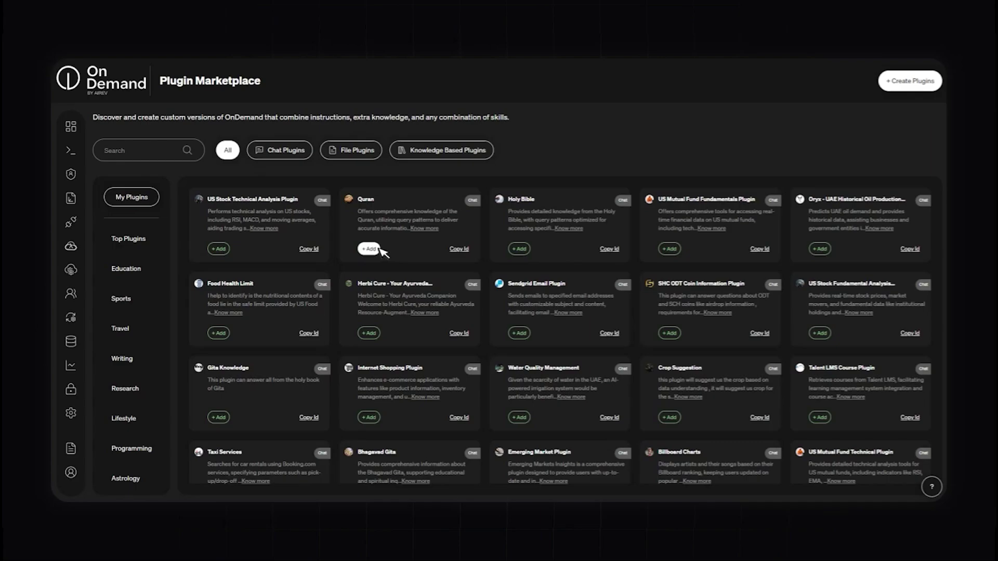
{"action": "left_click", "coordinate": [128, 241]}
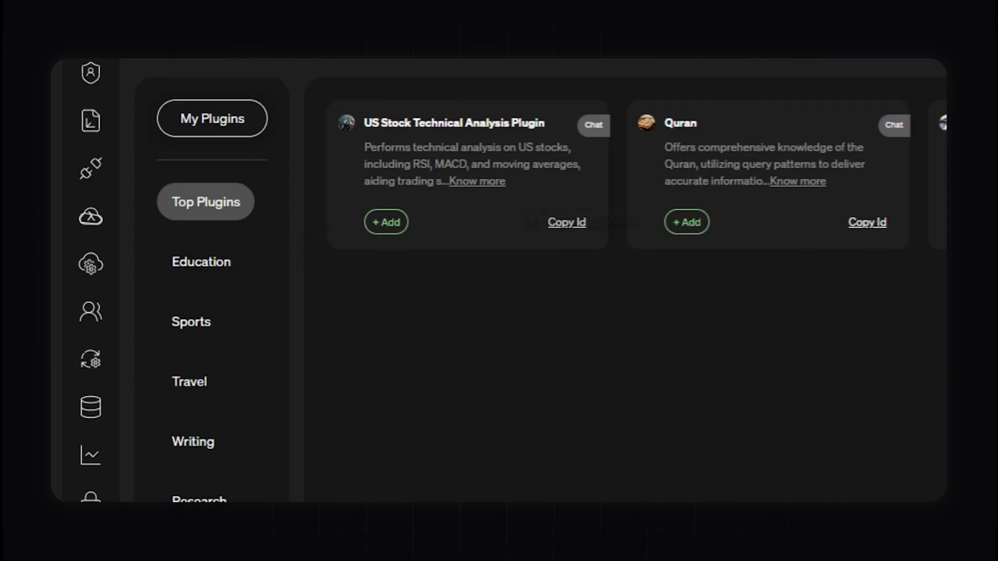
{"action": "left_click", "coordinate": [245, 260]}
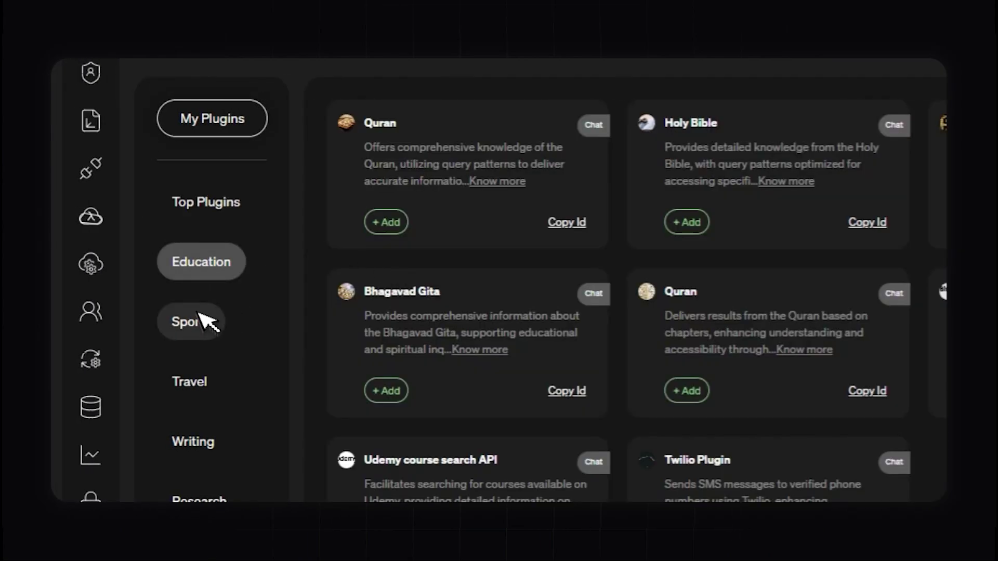
{"action": "left_click", "coordinate": [167, 446]}
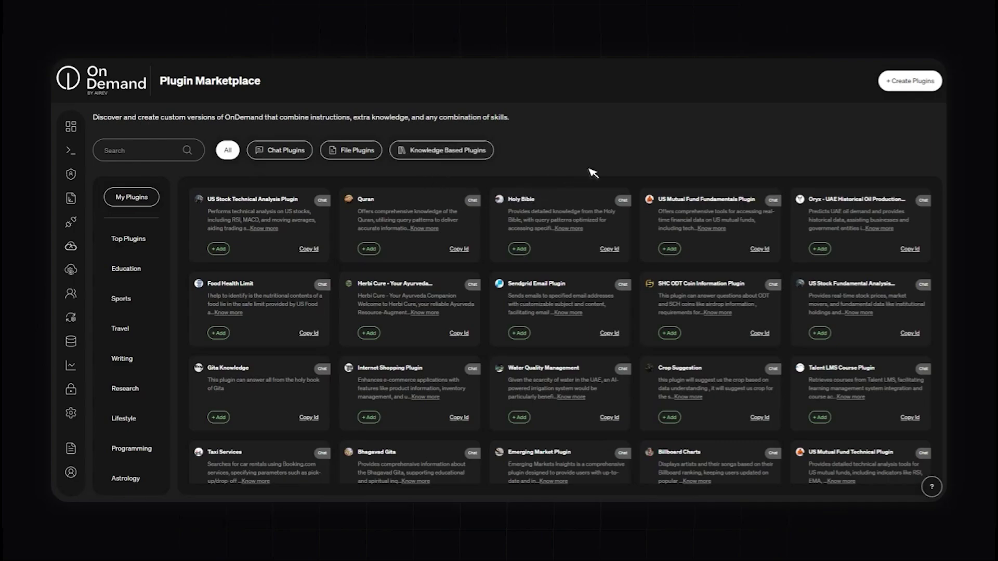
Start a REST API plugin, review its category, configuration fields and OpenAPI schema sections, and cancel the form.
{"action": "left_click", "coordinate": [903, 86]}
{"action": "left_click", "coordinate": [433, 340]}
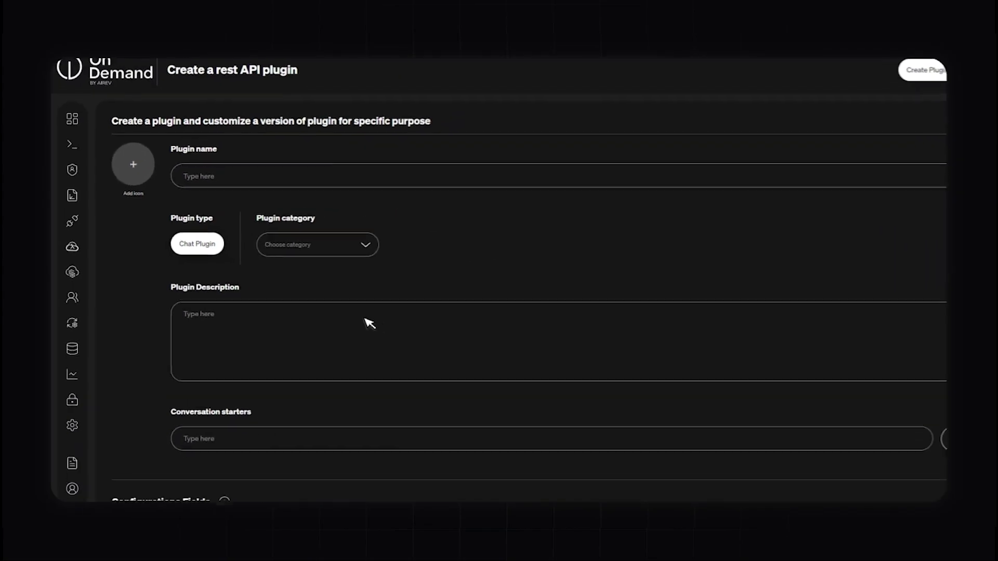
{"action": "left_click", "coordinate": [346, 239]}
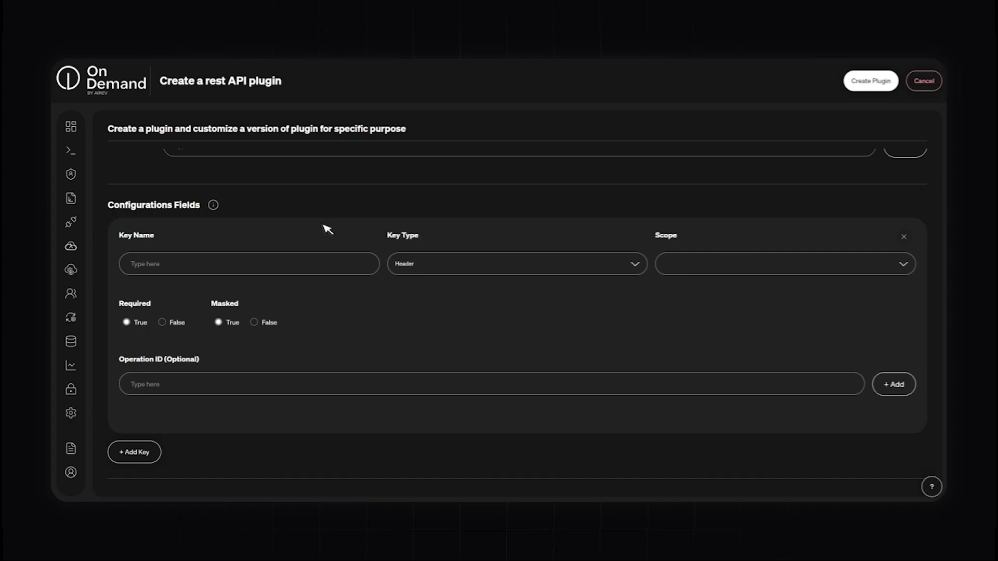
{"action": "scroll", "coordinate": [327, 236], "scroll_direction": "down", "scroll_amount": 10}
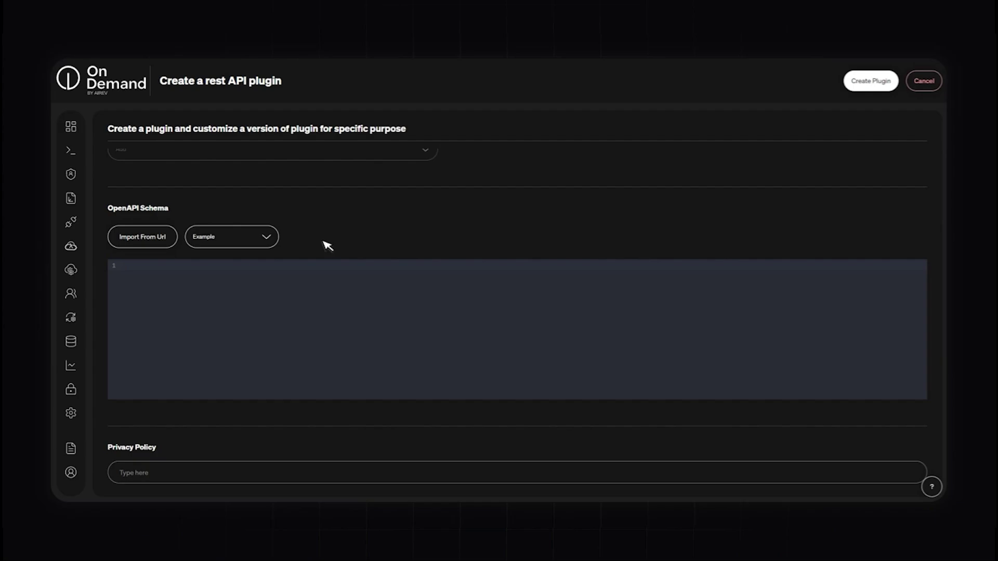
{"action": "scroll", "coordinate": [327, 246], "scroll_direction": "down", "scroll_amount": 1}
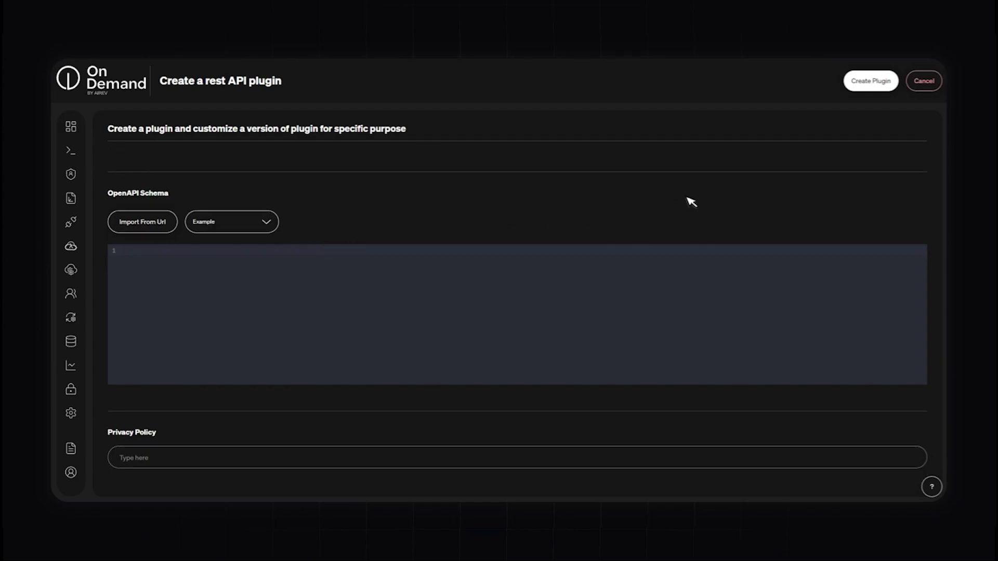
{"action": "left_click", "coordinate": [919, 82]}
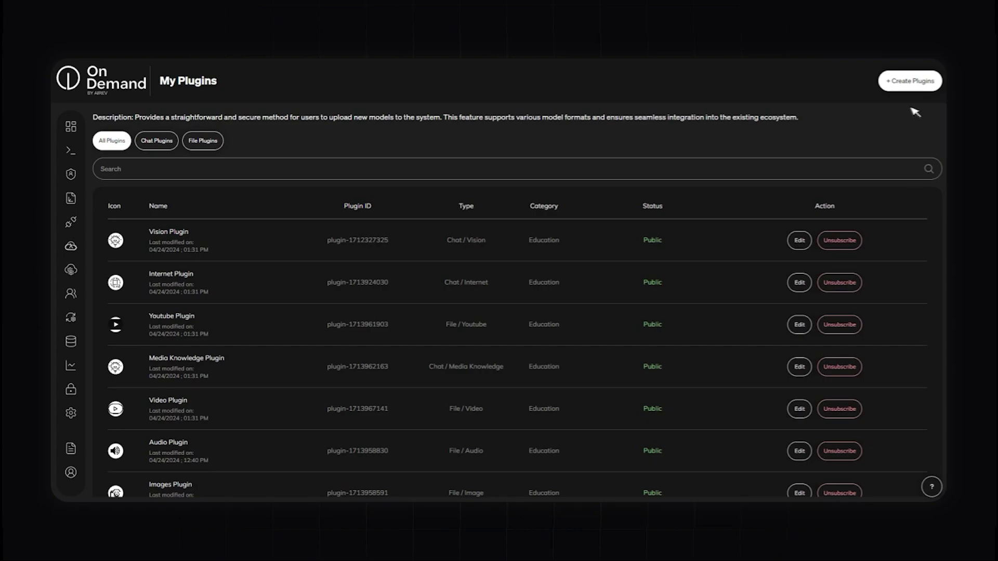
Start a Knowledge Base plugin and review its conversation starter, privacy policy and knowledge upload fields.
{"action": "left_click", "coordinate": [916, 83]}
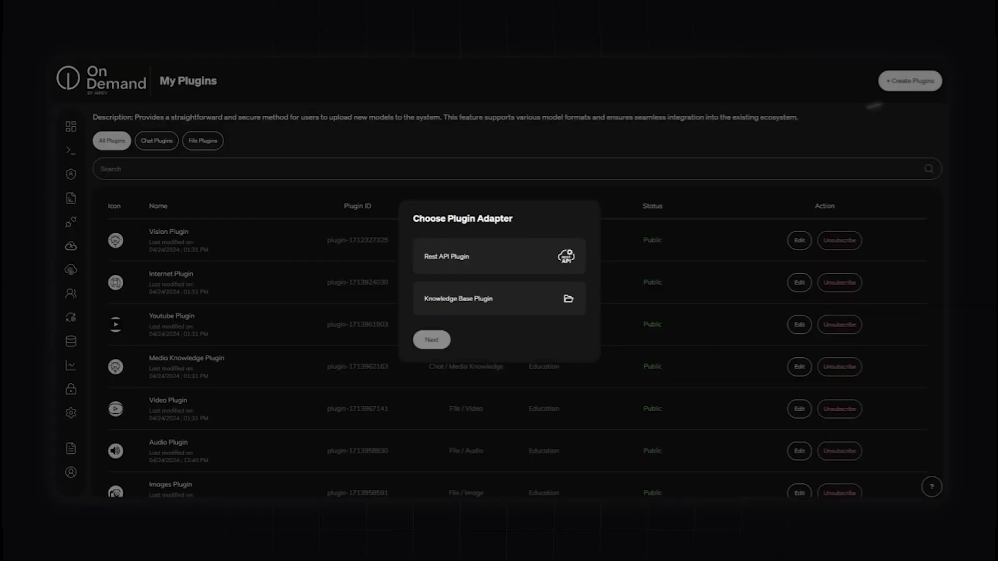
{"action": "left_click", "coordinate": [505, 310]}
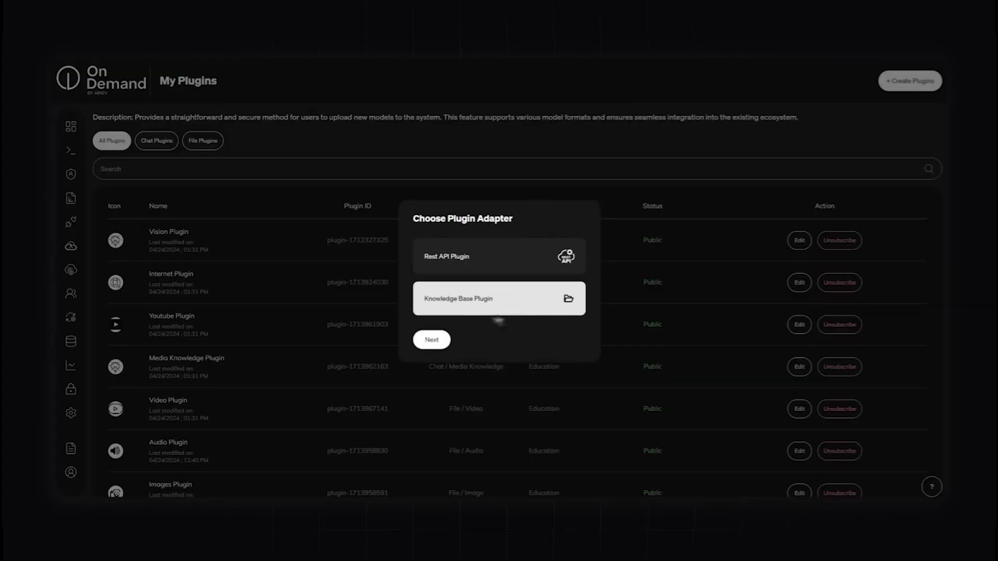
{"action": "left_click", "coordinate": [434, 340]}
{"action": "scroll", "coordinate": [364, 265], "scroll_direction": "down", "scroll_amount": 5}
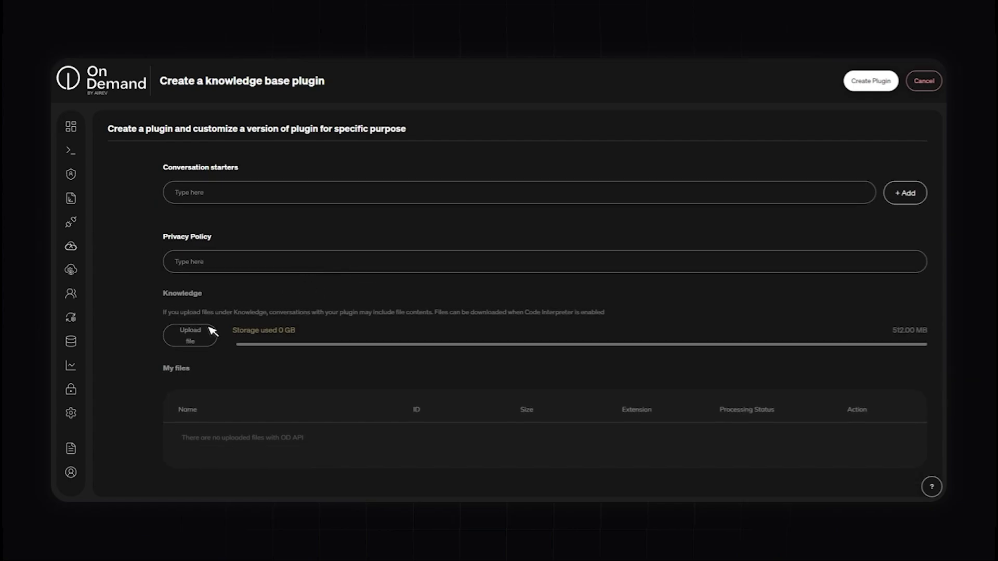
{"action": "scroll", "coordinate": [243, 339], "scroll_direction": "up", "scroll_amount": 4}
{"action": "scroll", "coordinate": [243, 338], "scroll_direction": "up", "scroll_amount": 1}
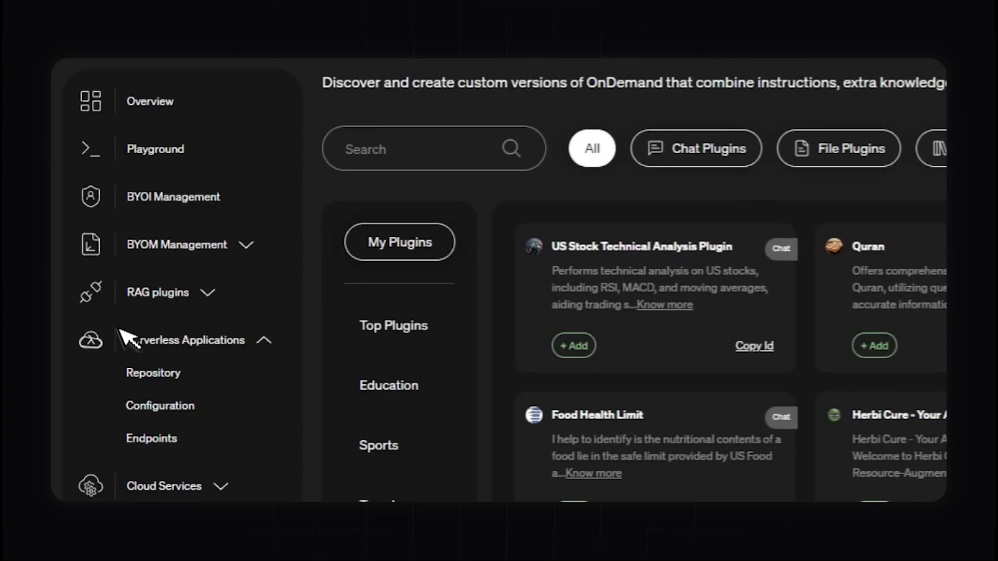
Open the My Plugins page of the RAG plugins section.
{"action": "left_click", "coordinate": [177, 293]}
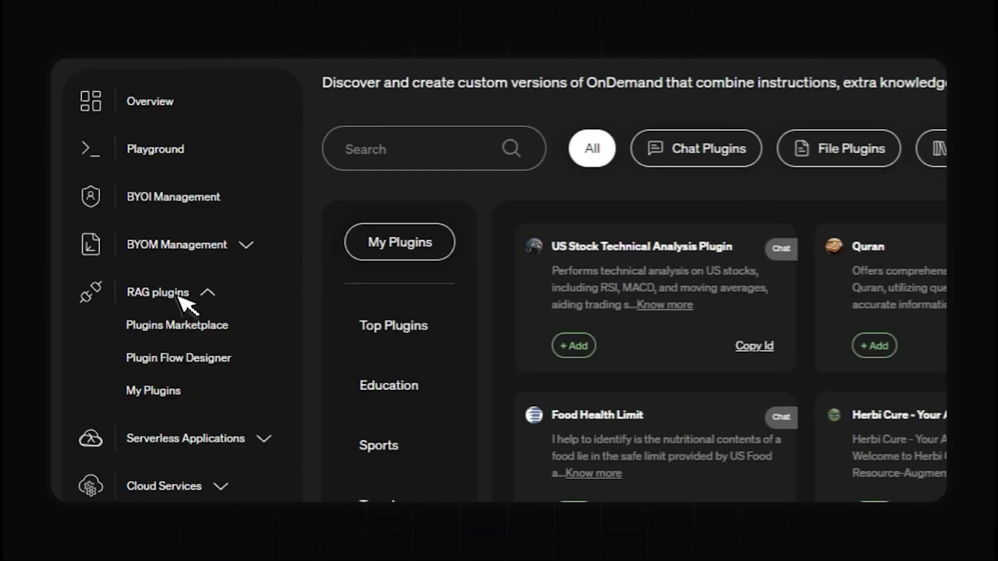
{"action": "left_click", "coordinate": [147, 391]}
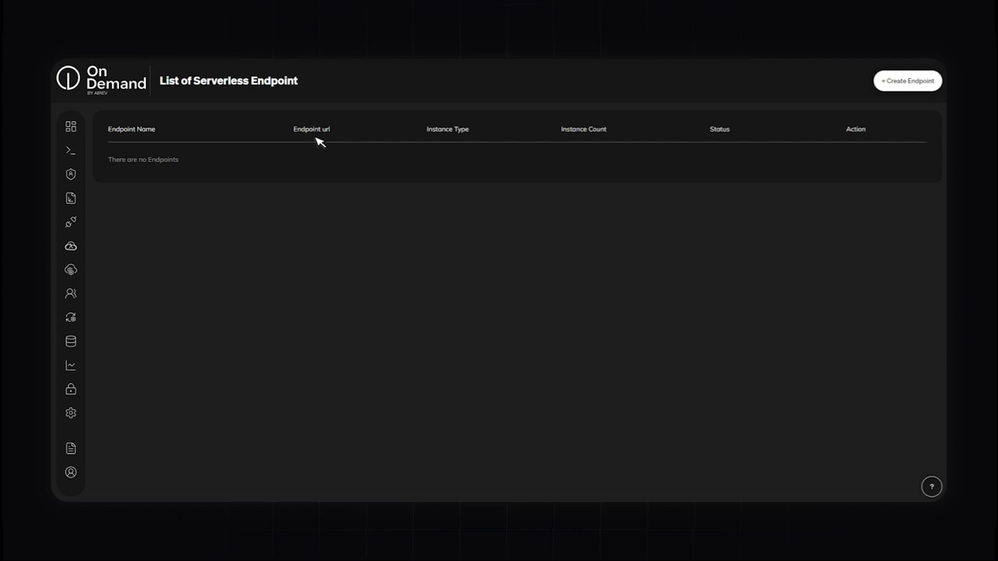
{"action": "mouse_move", "coordinate": [145, 246]}
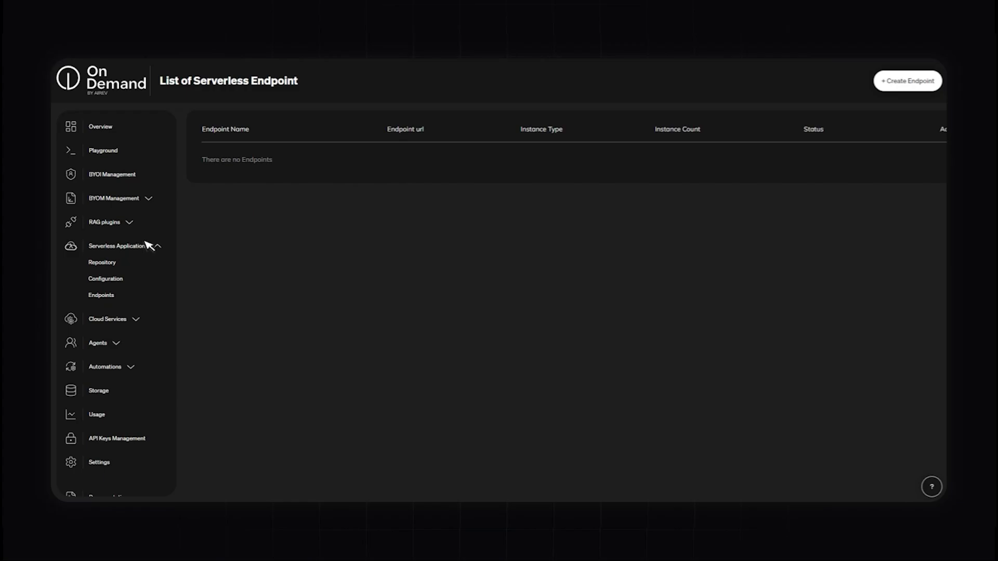
{"action": "left_click", "coordinate": [148, 244]}
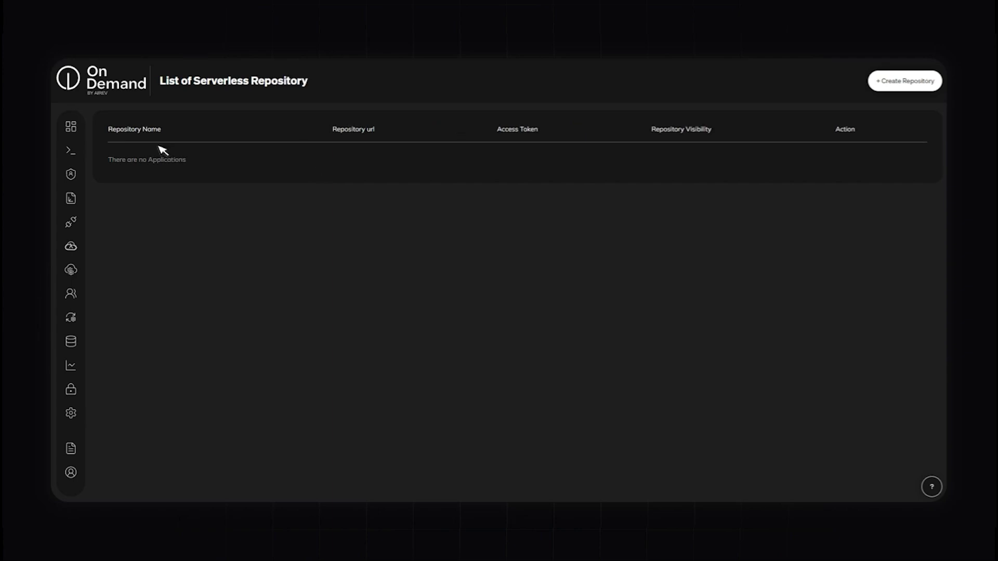
{"action": "left_click", "coordinate": [913, 89]}
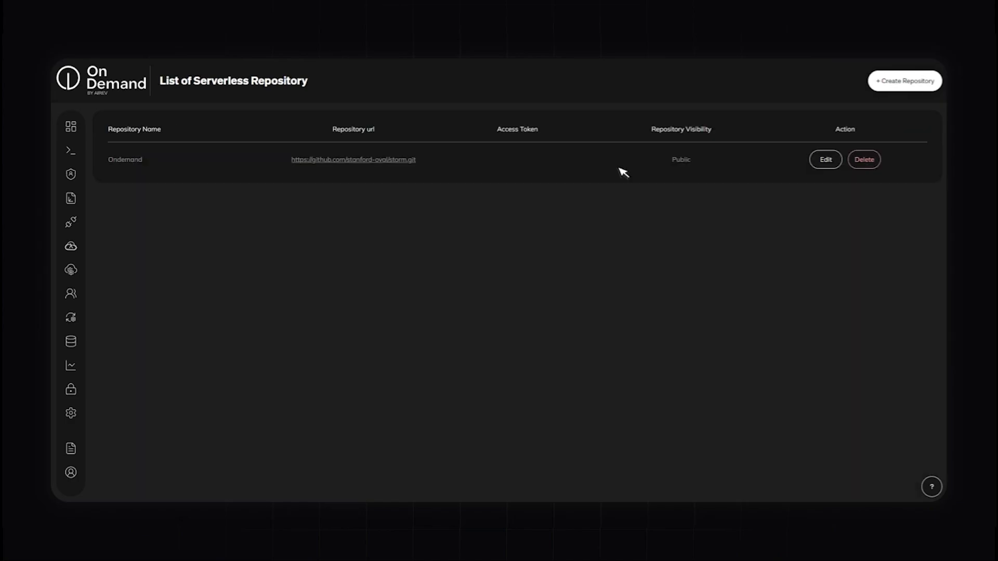
Go to the serverless application configurations and start creating a new configuration.
{"action": "mouse_move", "coordinate": [112, 283]}
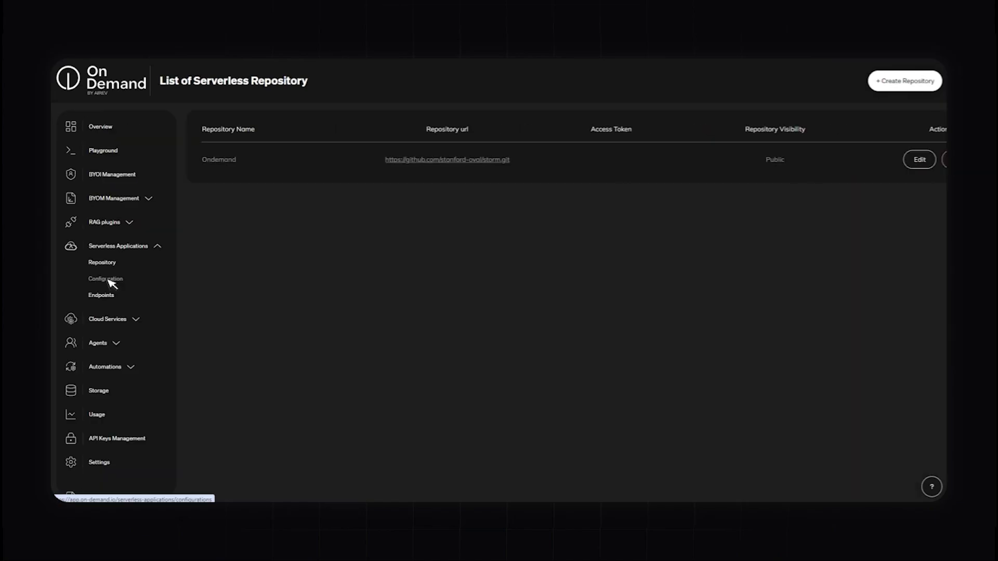
{"action": "left_click", "coordinate": [107, 279]}
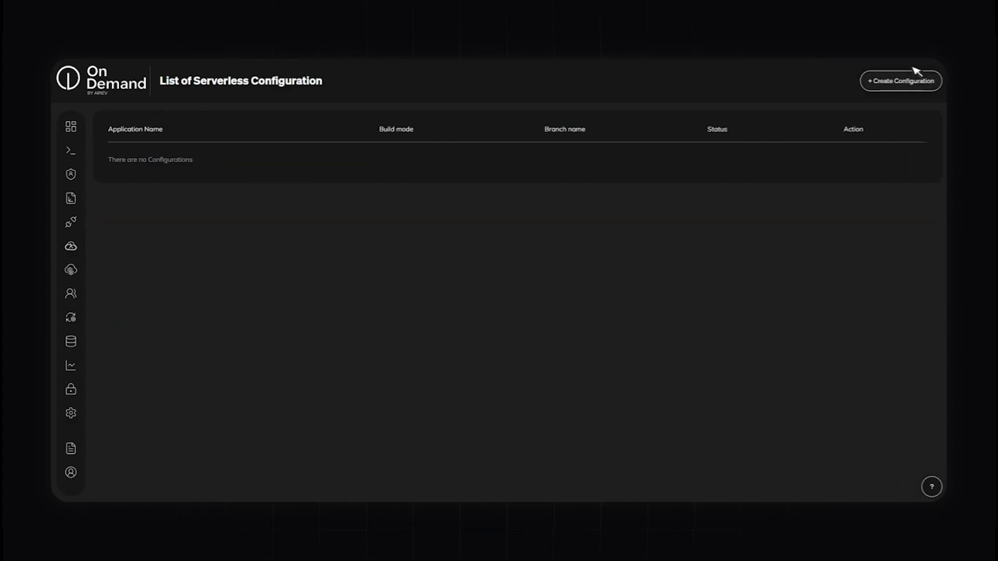
{"action": "left_click", "coordinate": [921, 87]}
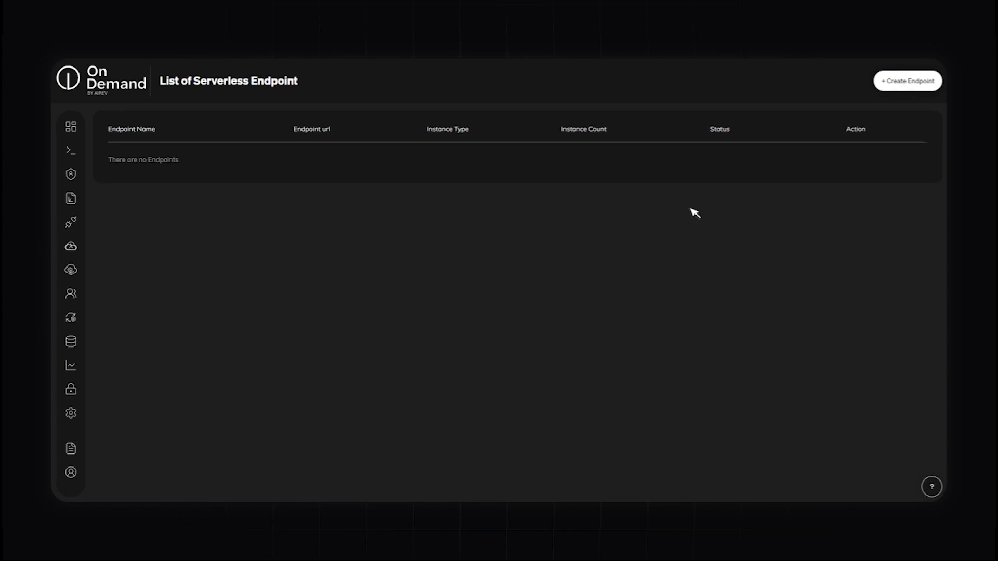
Start a new serverless endpoint and review its configuration, environment variable and instance type options.
{"action": "left_click", "coordinate": [921, 81]}
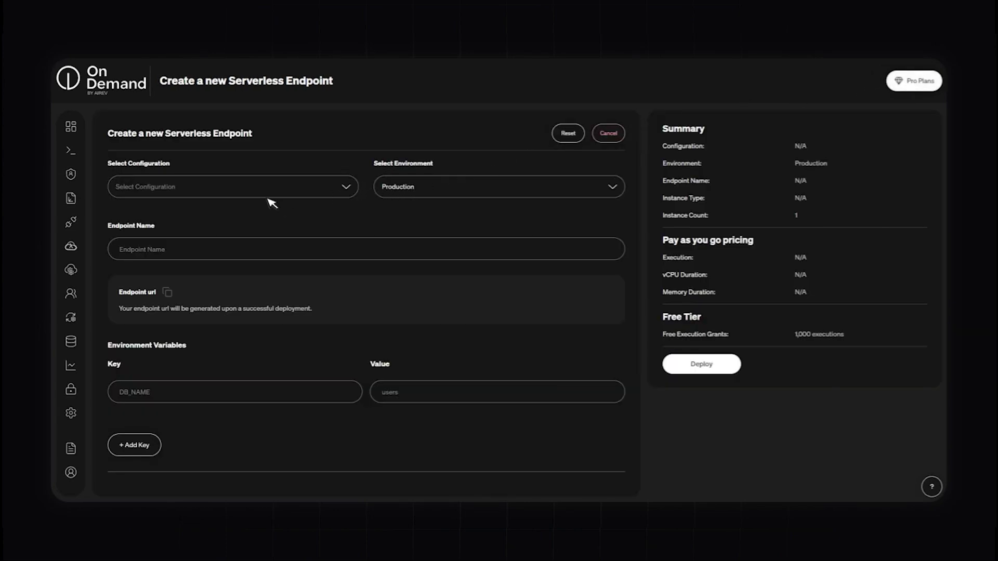
{"action": "scroll", "coordinate": [281, 202], "scroll_direction": "down", "scroll_amount": 2}
{"action": "scroll", "coordinate": [281, 202], "scroll_direction": "down", "scroll_amount": 5}
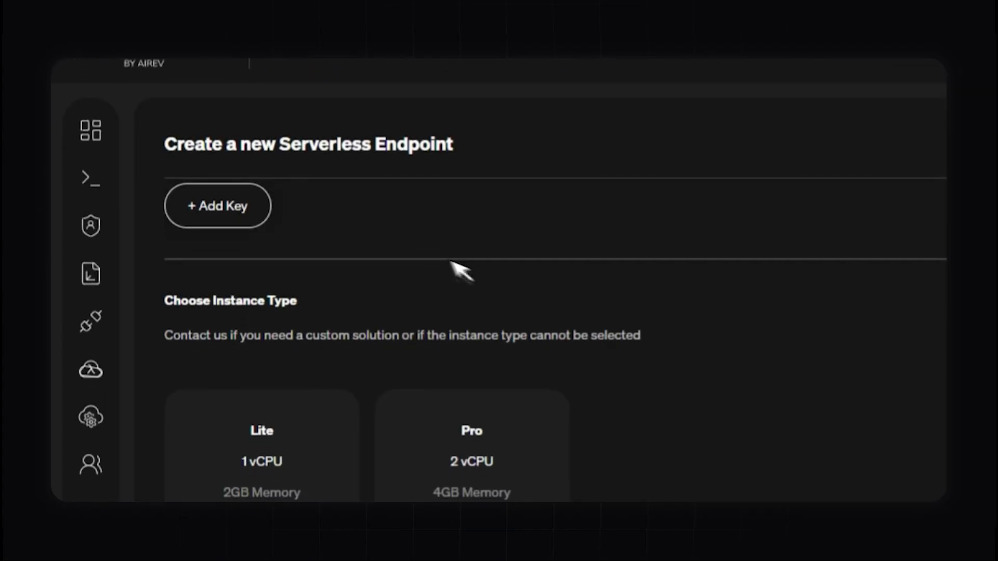
{"action": "scroll", "coordinate": [351, 412], "scroll_direction": "down", "scroll_amount": 5}
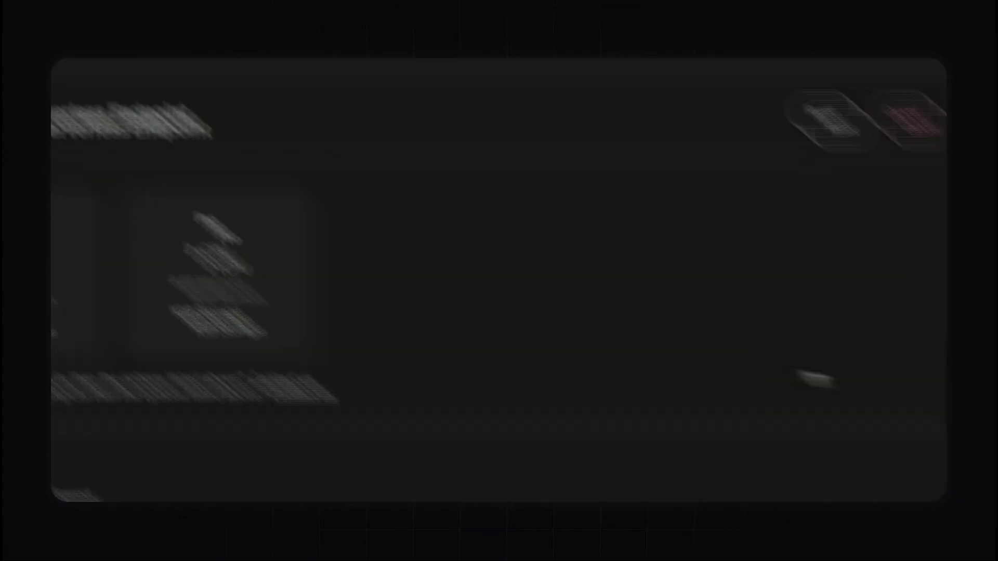
{"action": "left_click", "coordinate": [743, 236]}
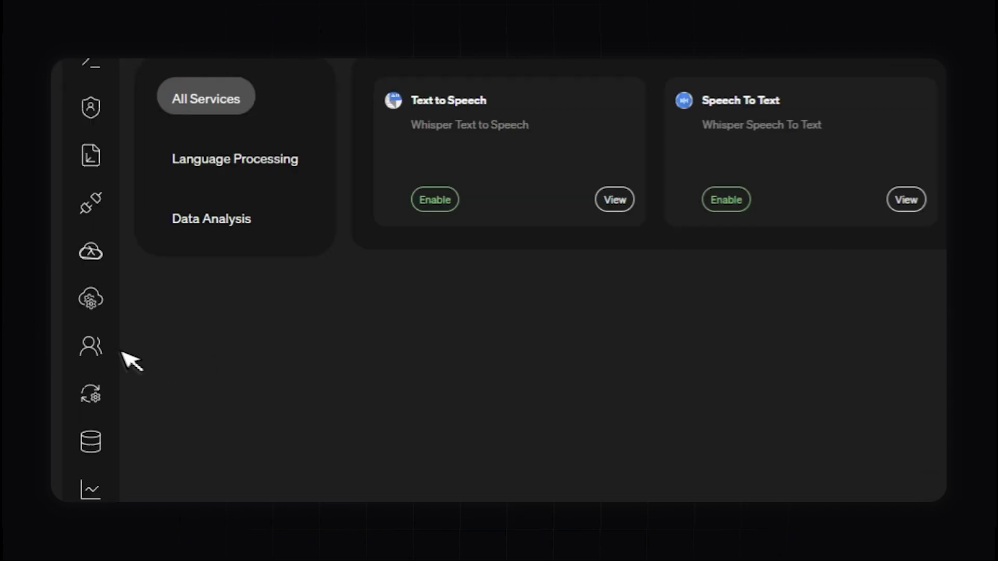
Leave the cloud services list and open the agent builder page.
{"action": "left_click", "coordinate": [98, 295]}
{"action": "left_click", "coordinate": [114, 310]}
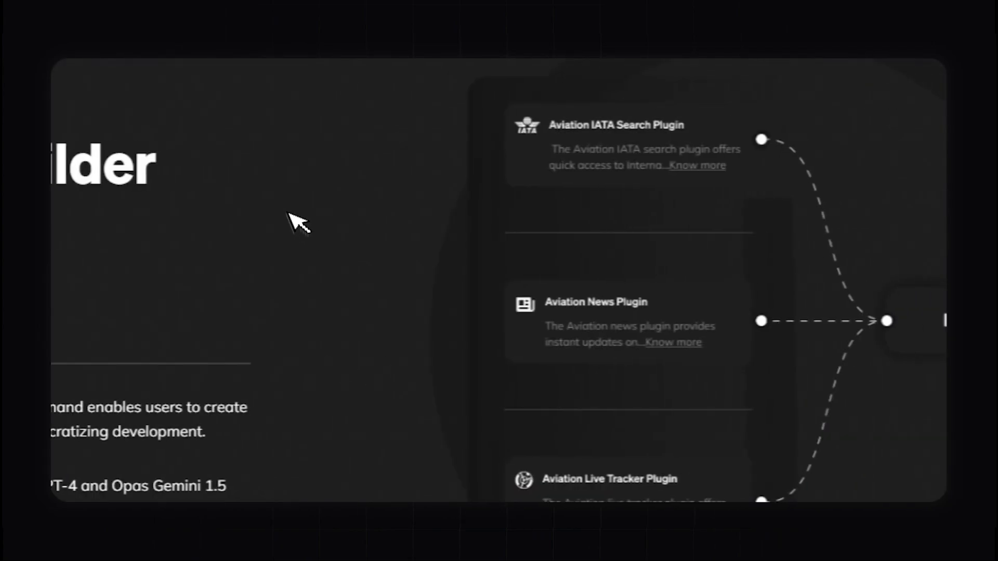
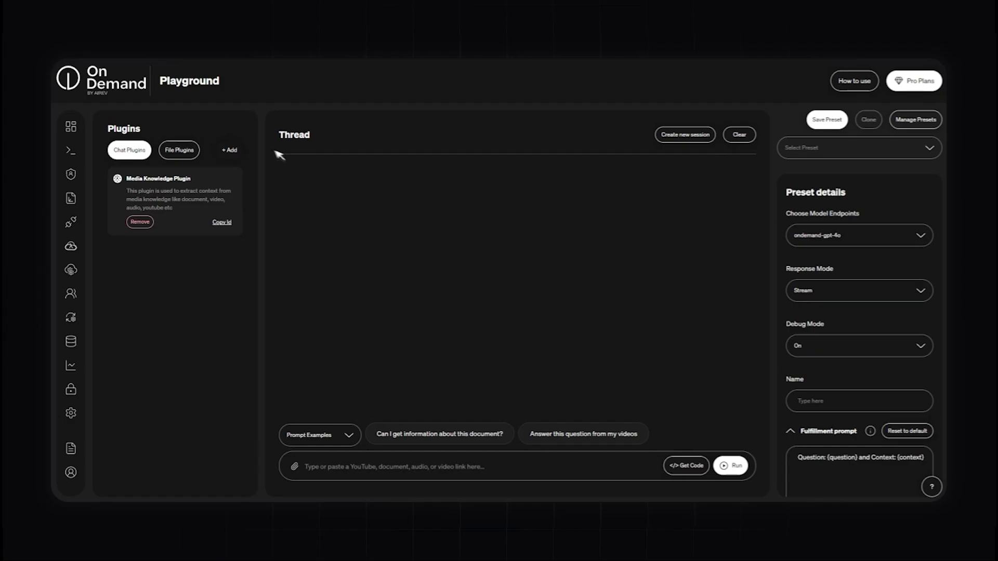
Add the Flights Detail chat plugin to the Playground and return to the prompt field.
{"action": "left_click", "coordinate": [232, 150]}
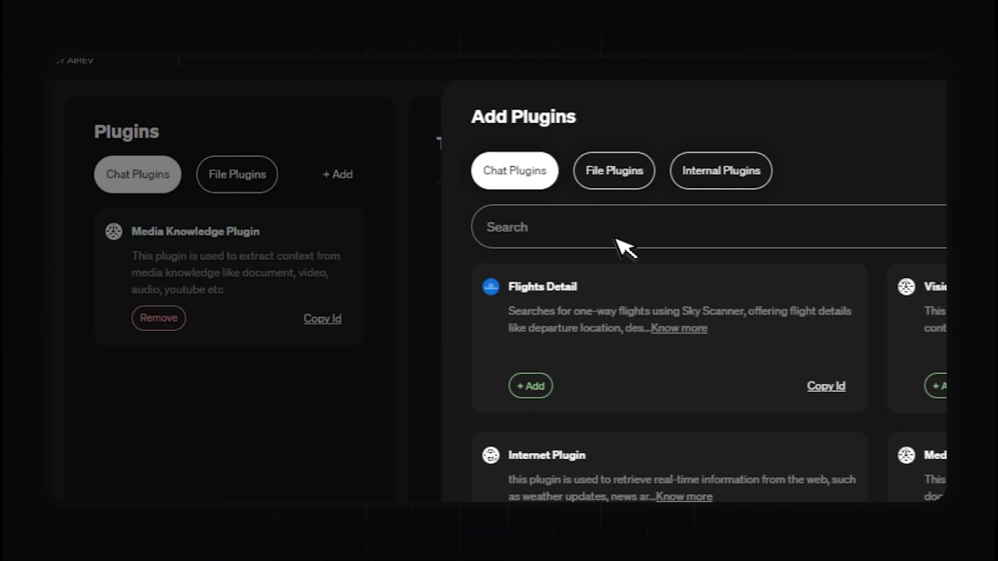
{"action": "left_click", "coordinate": [533, 385]}
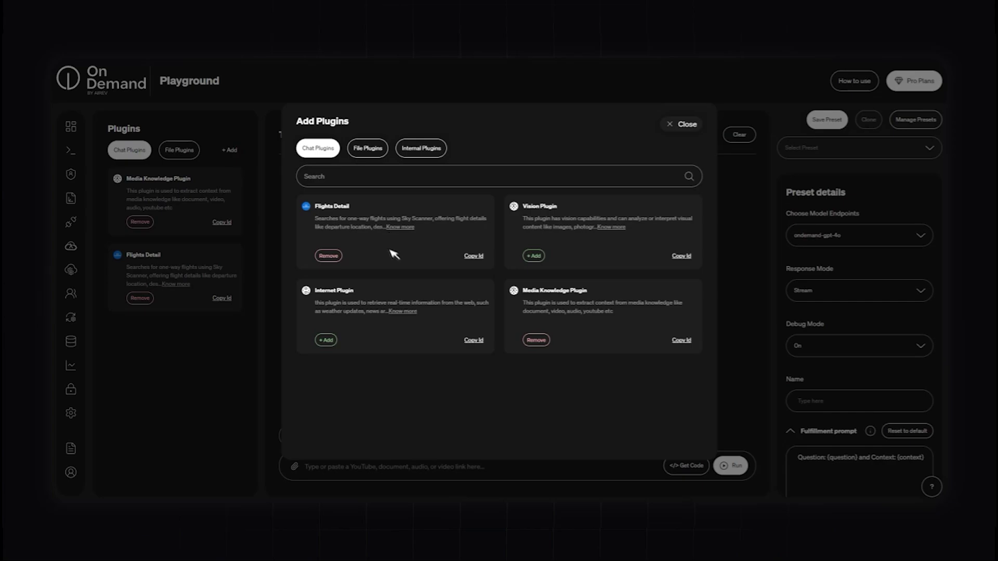
{"action": "left_click", "coordinate": [408, 462]}
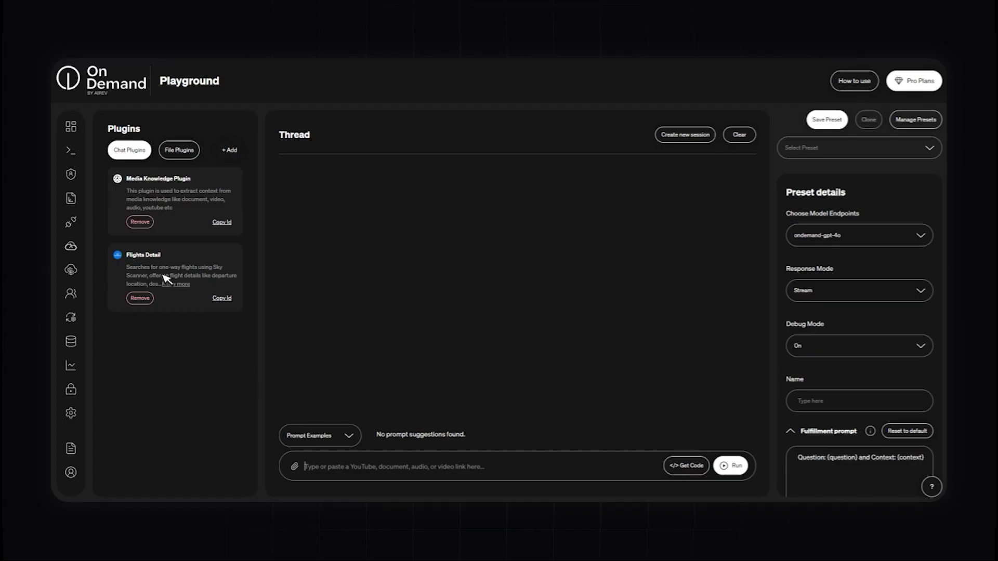
Examine the model endpoints available for the Playground preset.
{"action": "left_click", "coordinate": [853, 243]}
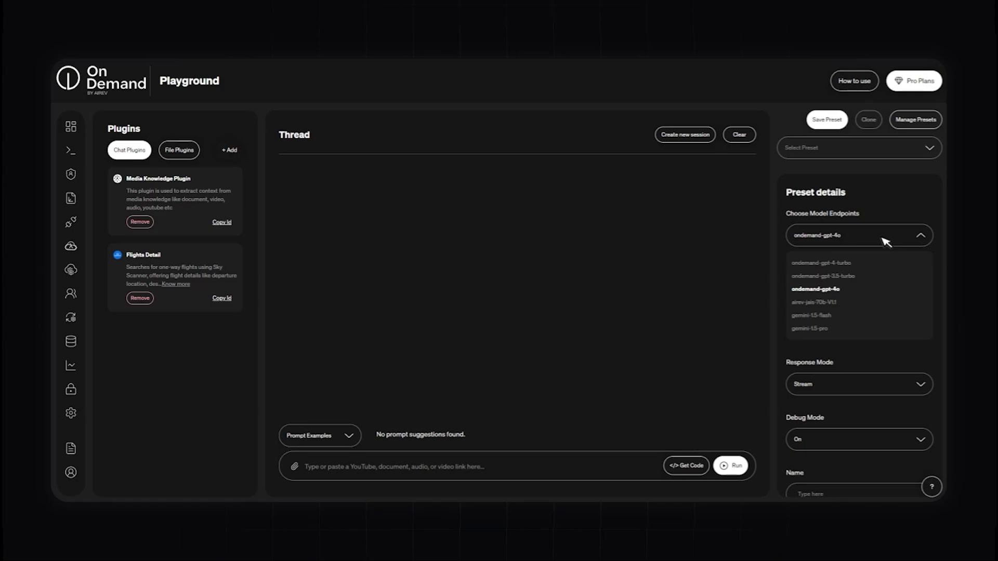
{"action": "left_click", "coordinate": [863, 242]}
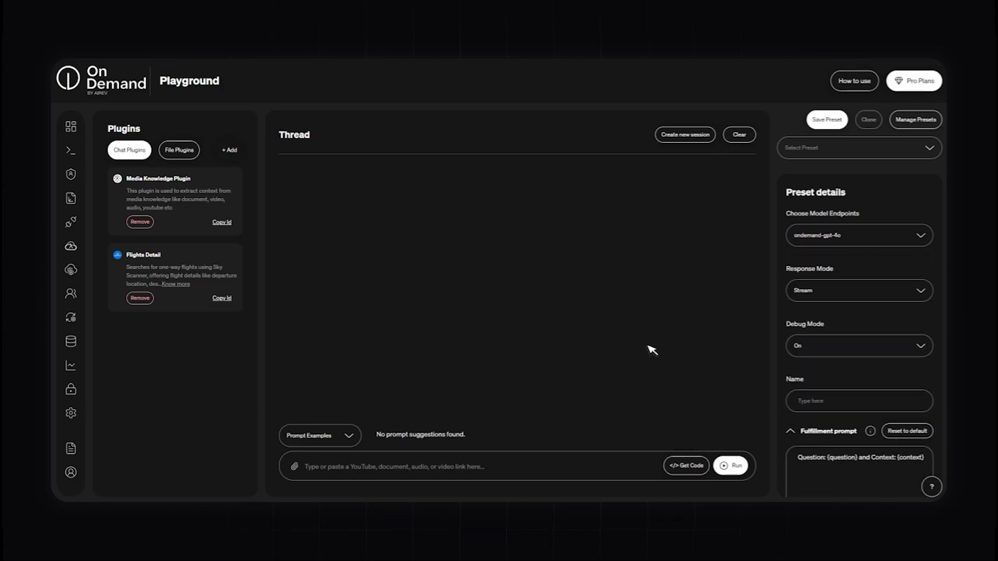
{"action": "left_click", "coordinate": [842, 236]}
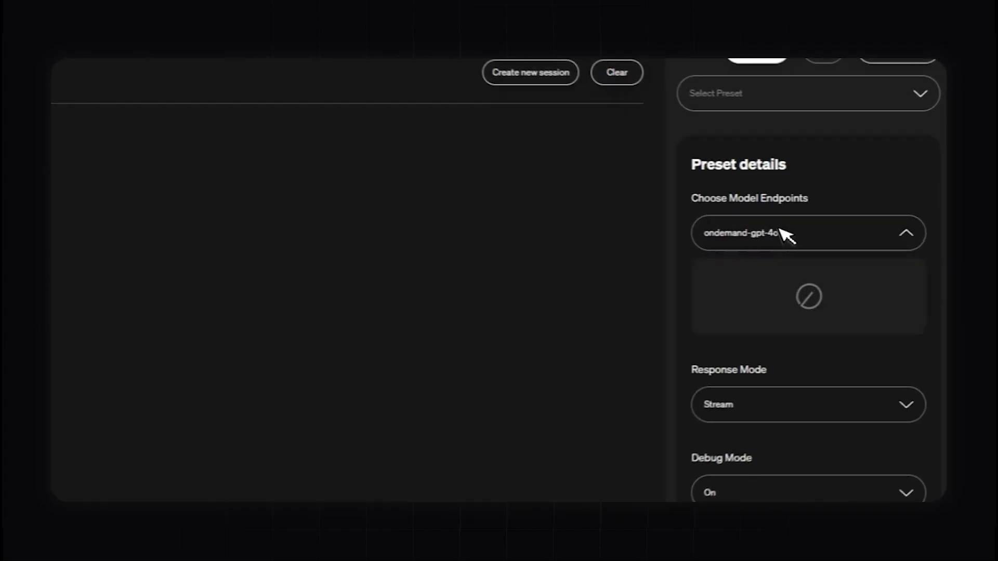
{"action": "scroll", "coordinate": [728, 334], "scroll_direction": "down", "scroll_amount": 2}
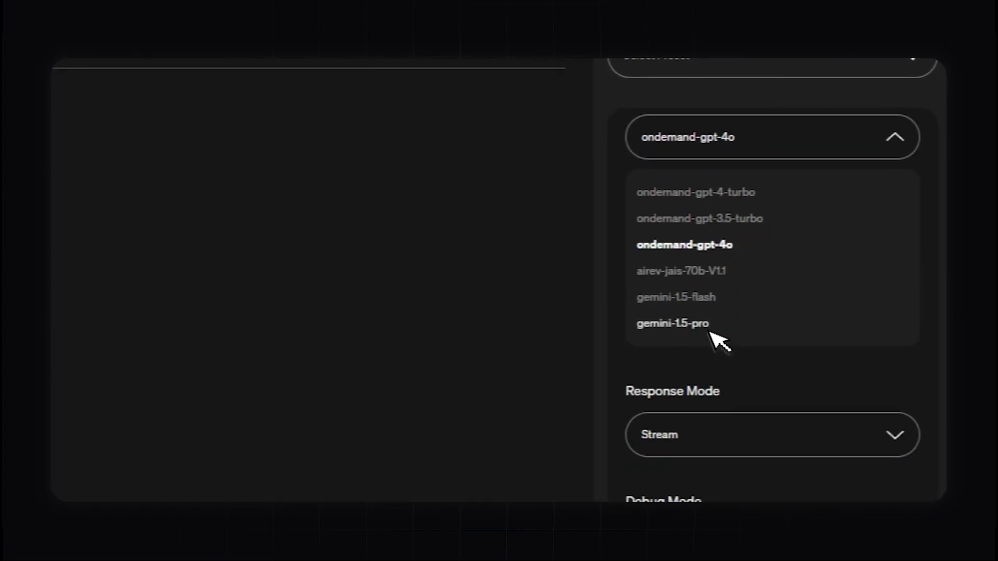
{"action": "scroll", "coordinate": [717, 338], "scroll_direction": "up", "scroll_amount": 2}
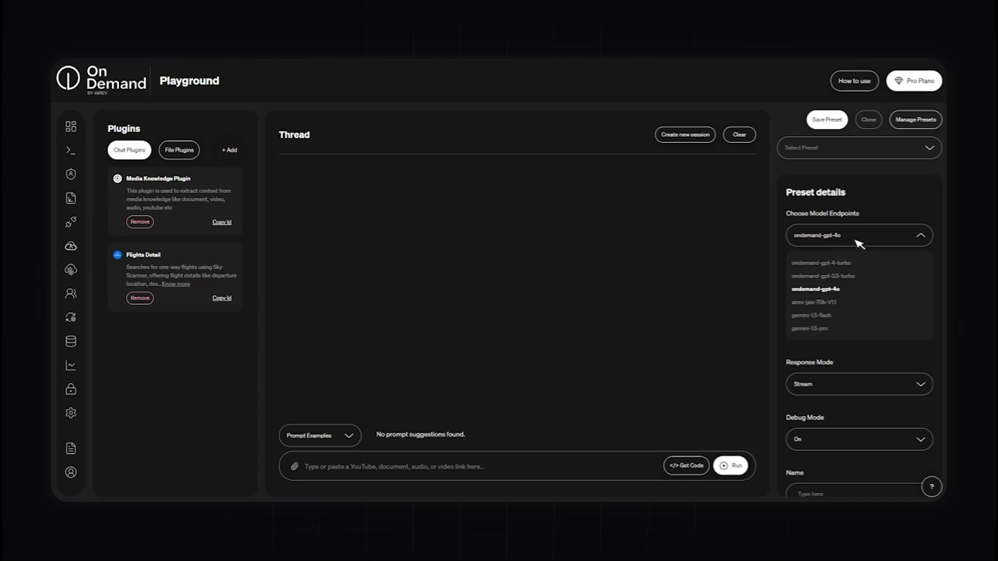
Choose ondemand-gpt-4o as the model endpoint, name the preset "Preset Flights" and save it.
{"action": "left_click", "coordinate": [829, 288]}
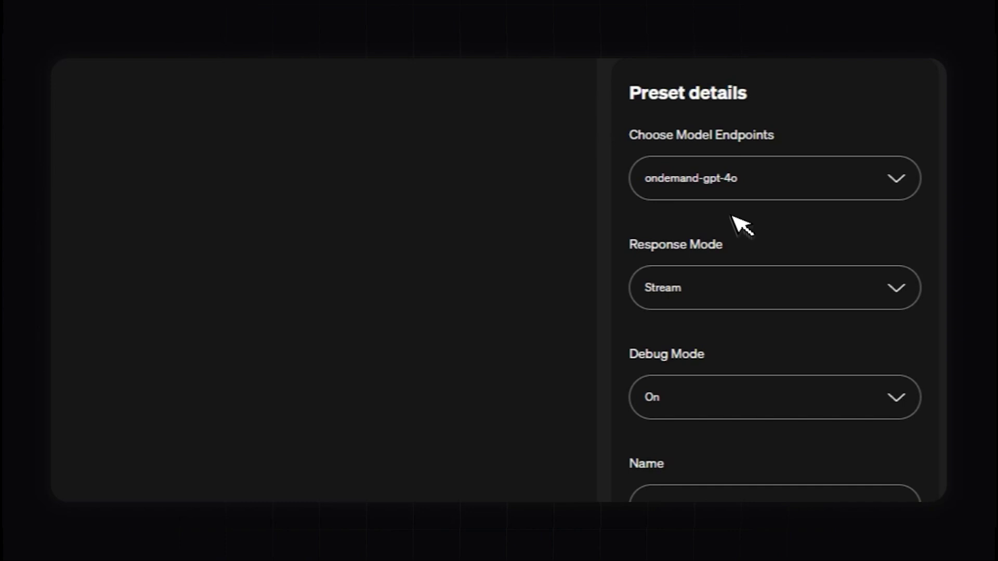
{"action": "scroll", "coordinate": [863, 298], "scroll_direction": "down", "scroll_amount": 1}
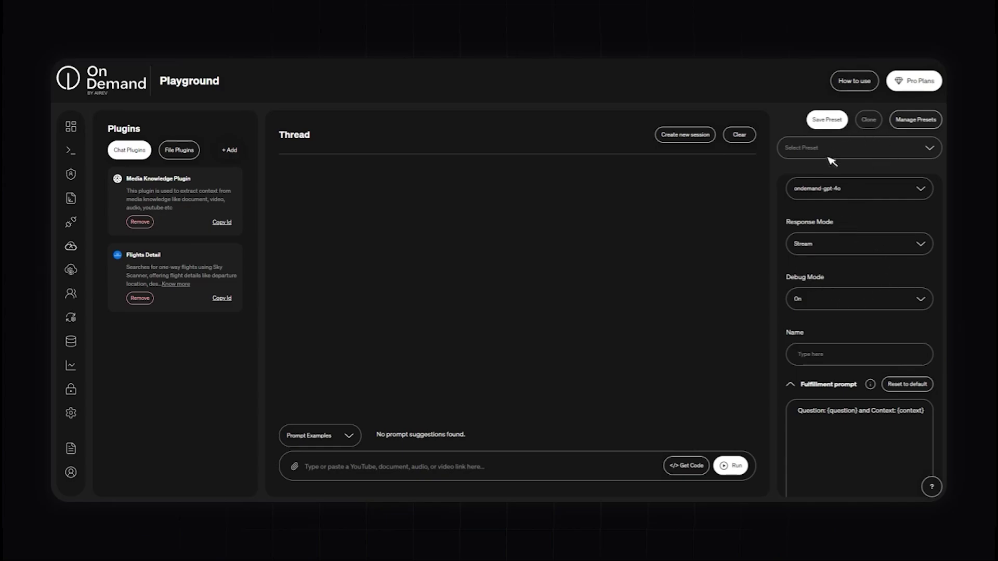
{"action": "left_click", "coordinate": [825, 127]}
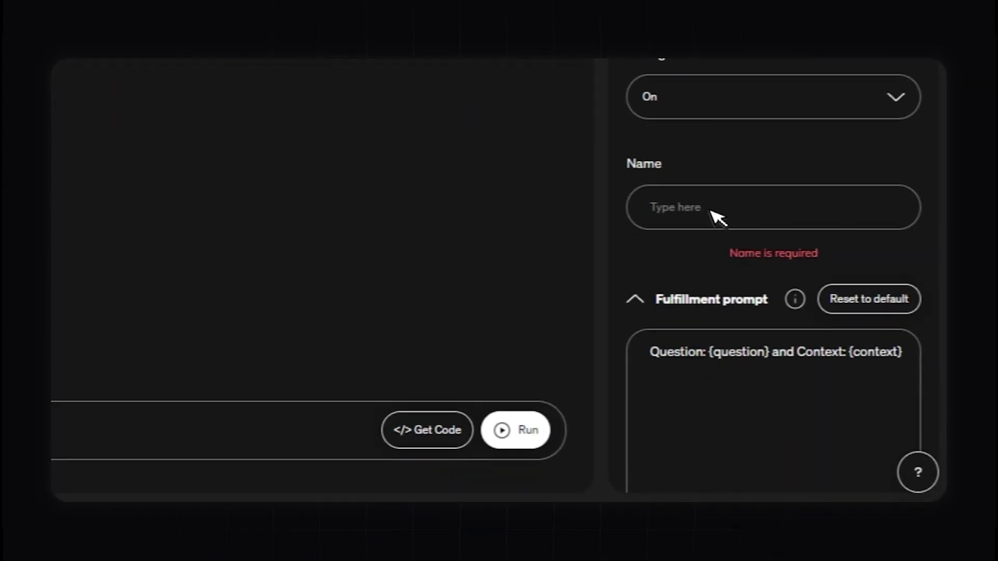
{"action": "left_click", "coordinate": [717, 216]}
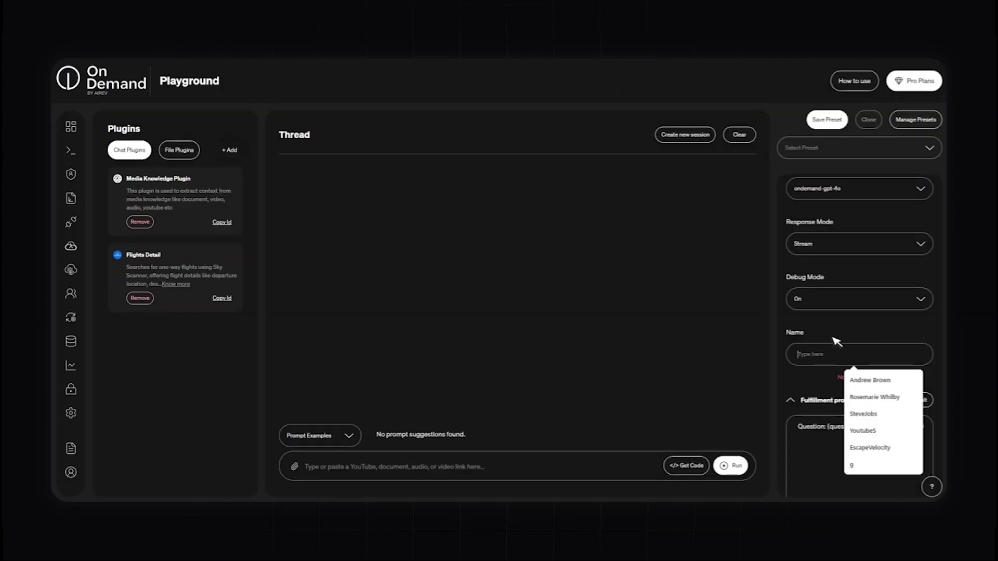
{"action": "left_click", "coordinate": [836, 340]}
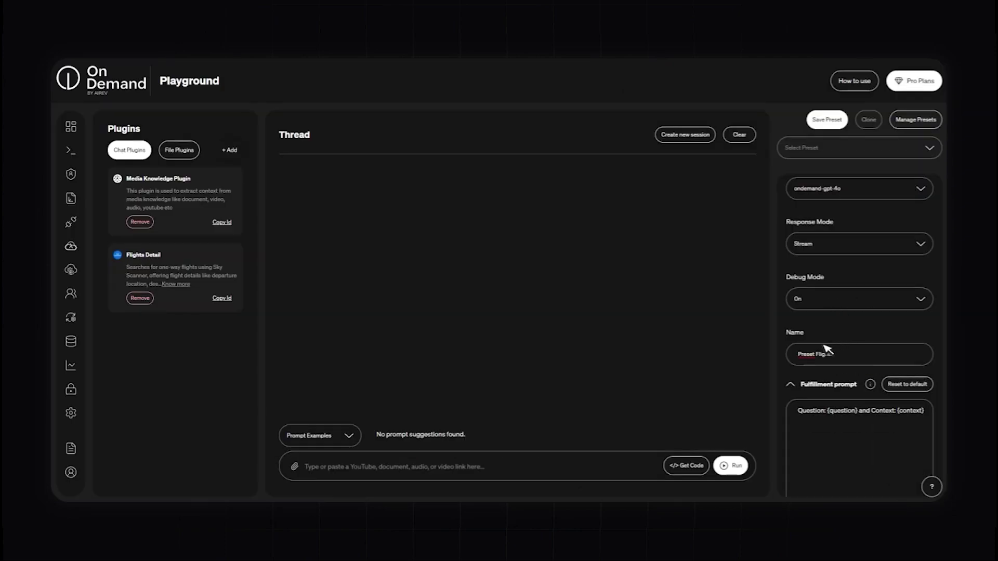
{"action": "left_click", "coordinate": [813, 357]}
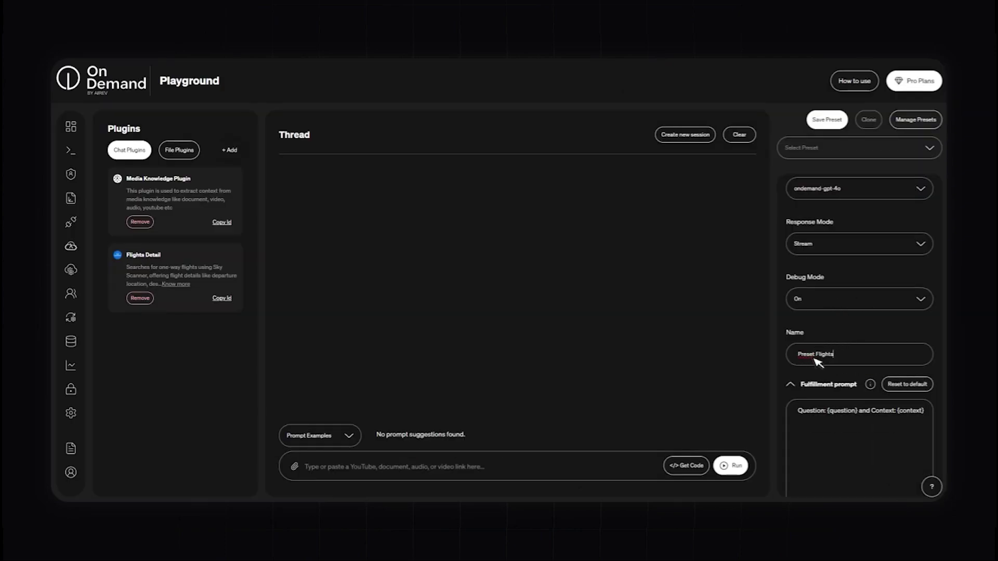
{"action": "left_click", "coordinate": [827, 120]}
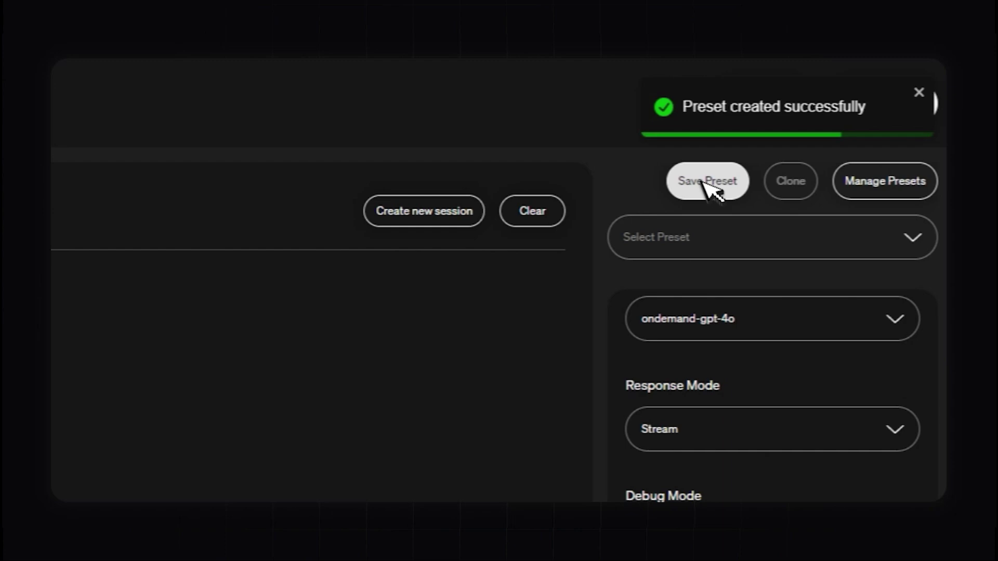
Load the saved preset "Preset Flights" in the Playground.
{"action": "left_click", "coordinate": [743, 241]}
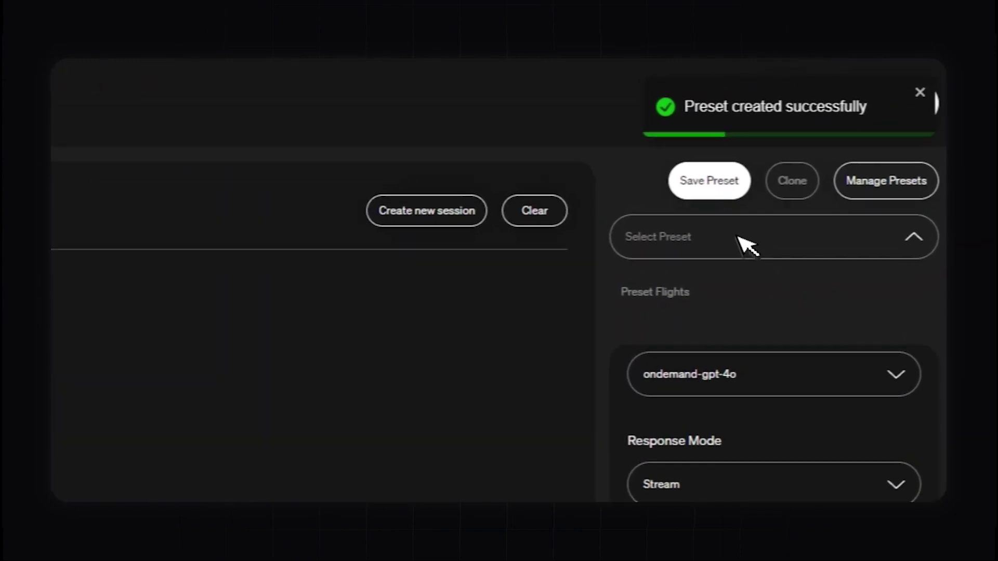
{"action": "left_click", "coordinate": [738, 237]}
{"action": "left_click", "coordinate": [726, 251]}
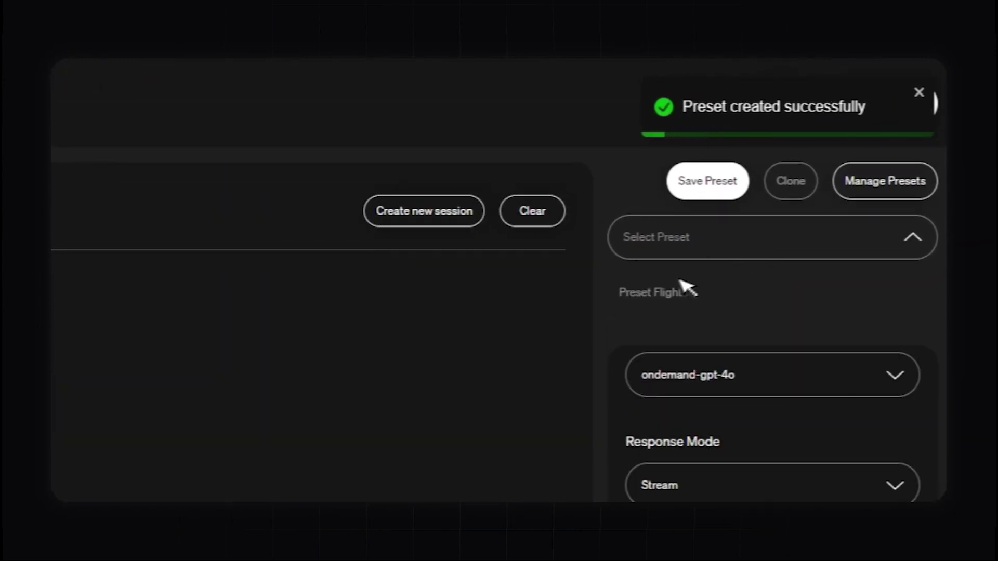
{"action": "left_click", "coordinate": [660, 290]}
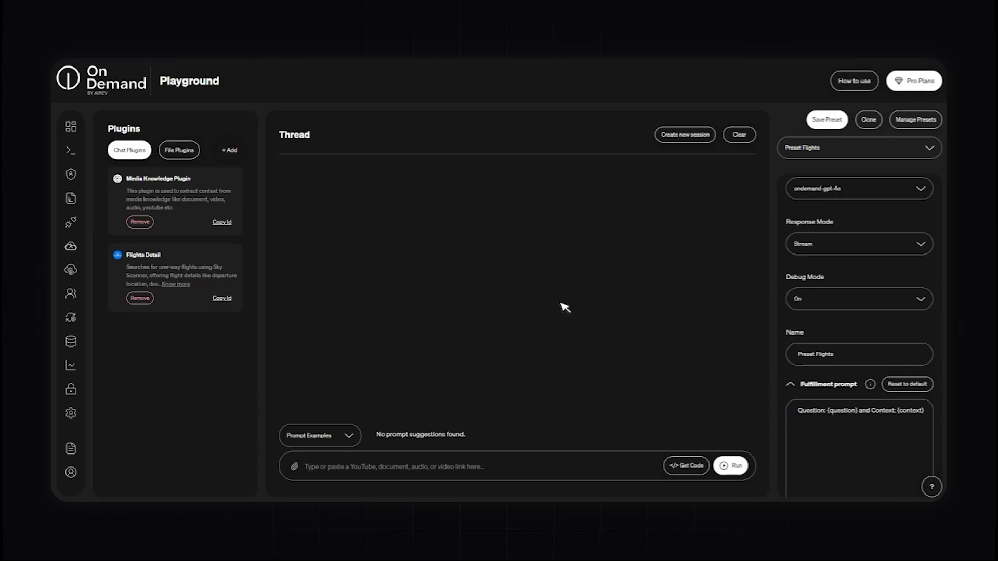
Run the prompt "Find flights from New York to Tokyo, check if a US passport needs a visa, and suggest activities near Narita Airport.".
{"action": "type", "text": "Find flights from New York to Tokyo, check if a US passport needs a visa, and suggest activities near Narita Airport."}
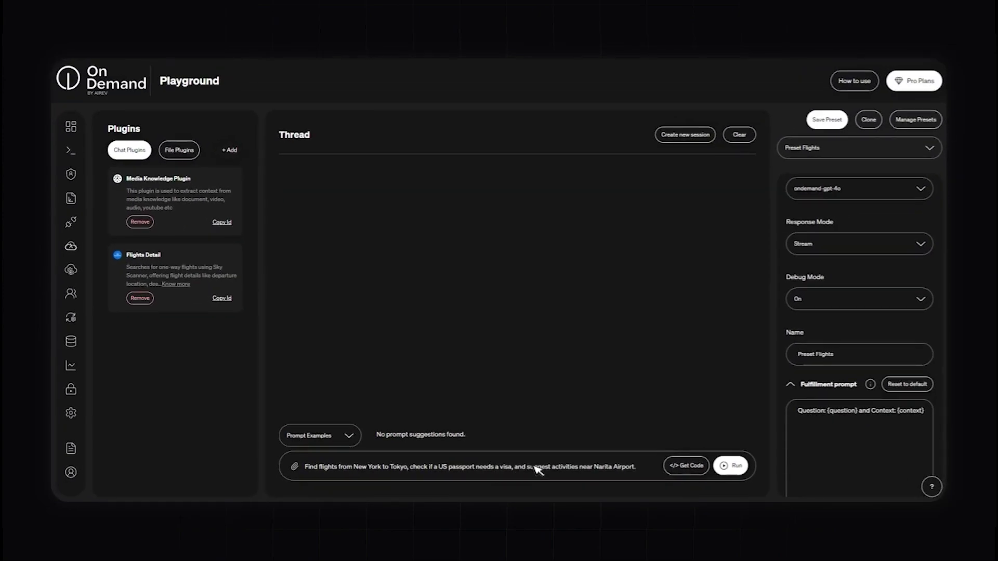
{"action": "left_click", "coordinate": [729, 466]}
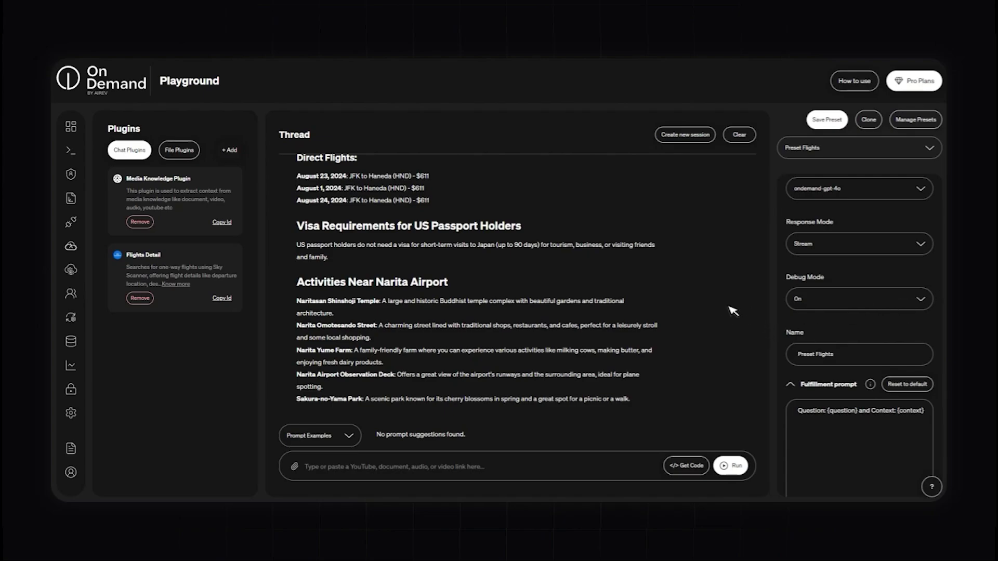
Generate the Java code for the Playground chat and close the code view after reviewing it.
{"action": "left_click", "coordinate": [697, 465]}
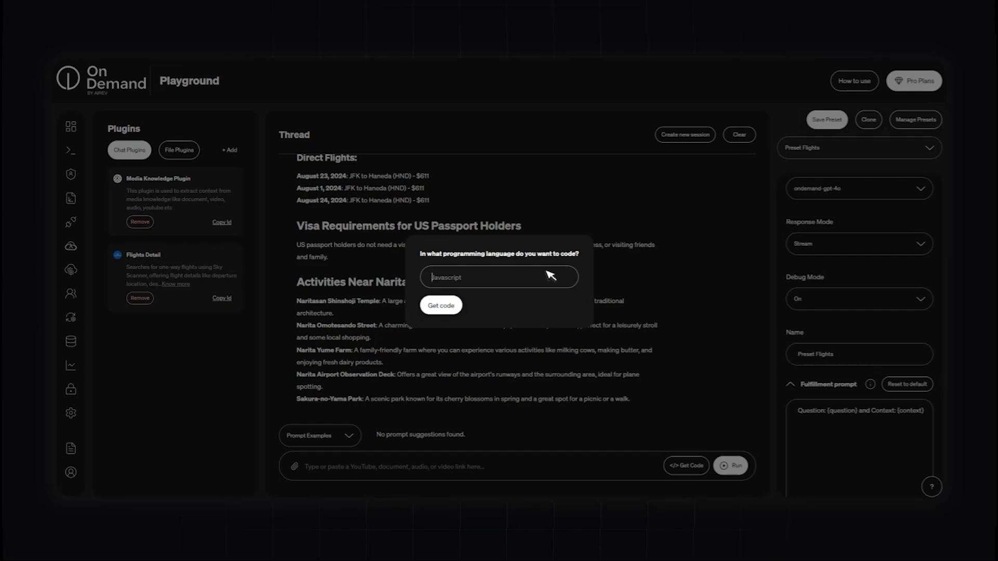
{"action": "type", "text": "Java"}
{"action": "left_click", "coordinate": [449, 306]}
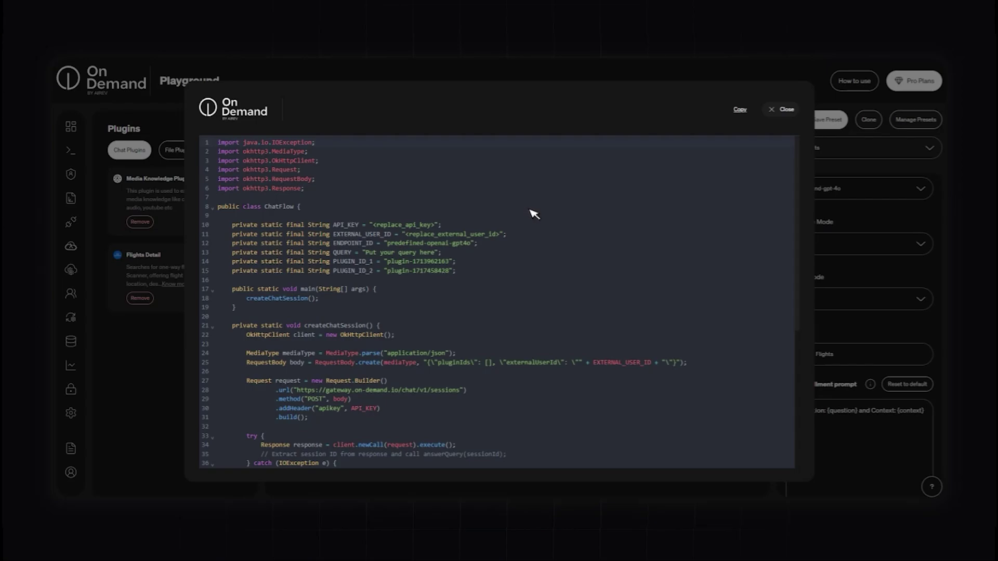
{"action": "key", "text": "Escape"}
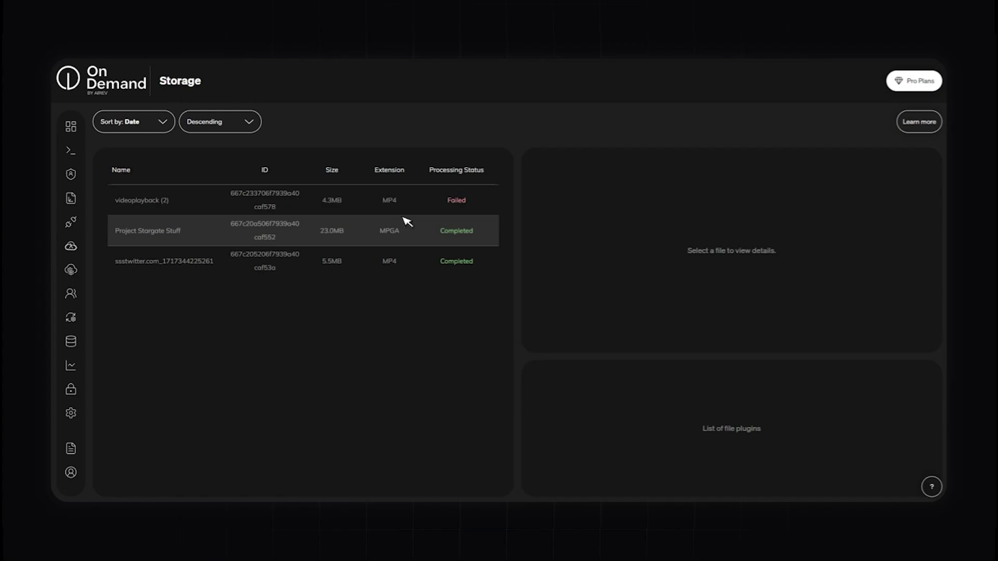
Review the sorting options for the stored files and the cost view of the Usage page.
{"action": "left_click", "coordinate": [166, 121]}
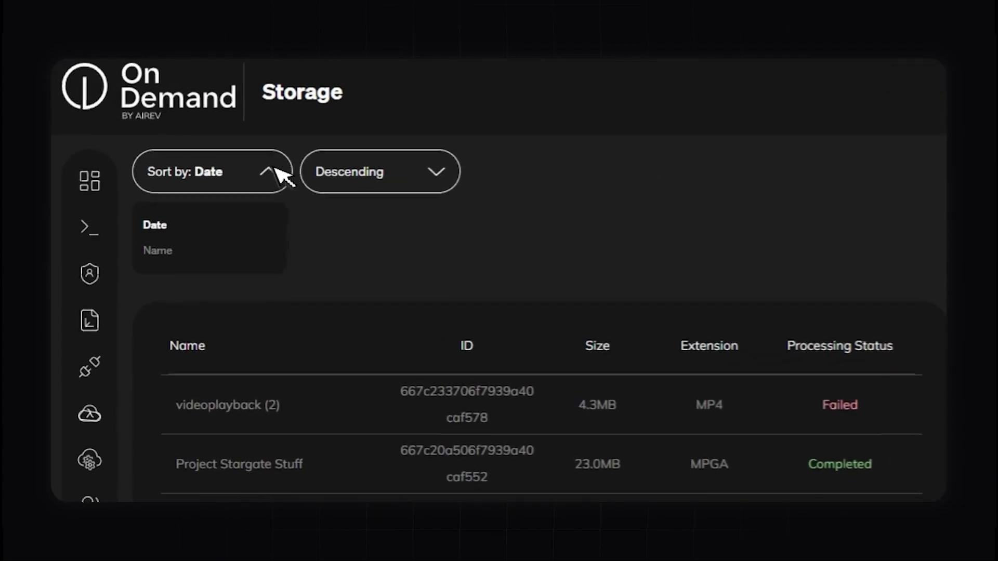
{"action": "left_click", "coordinate": [450, 174]}
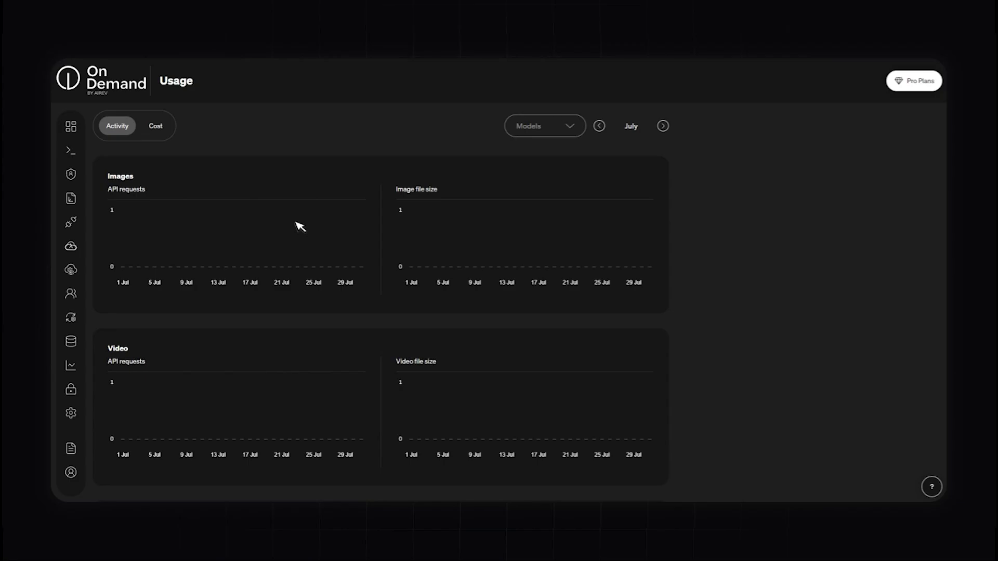
{"action": "left_click", "coordinate": [156, 129]}
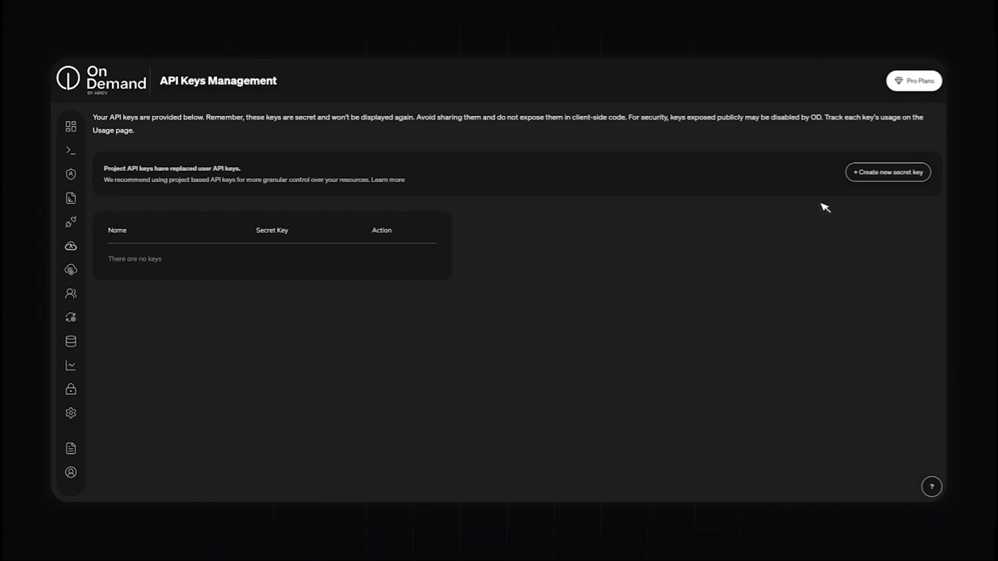
Create a new secret API key named "API Key test" and dismiss the dialog that shows the key.
{"action": "left_click", "coordinate": [904, 180]}
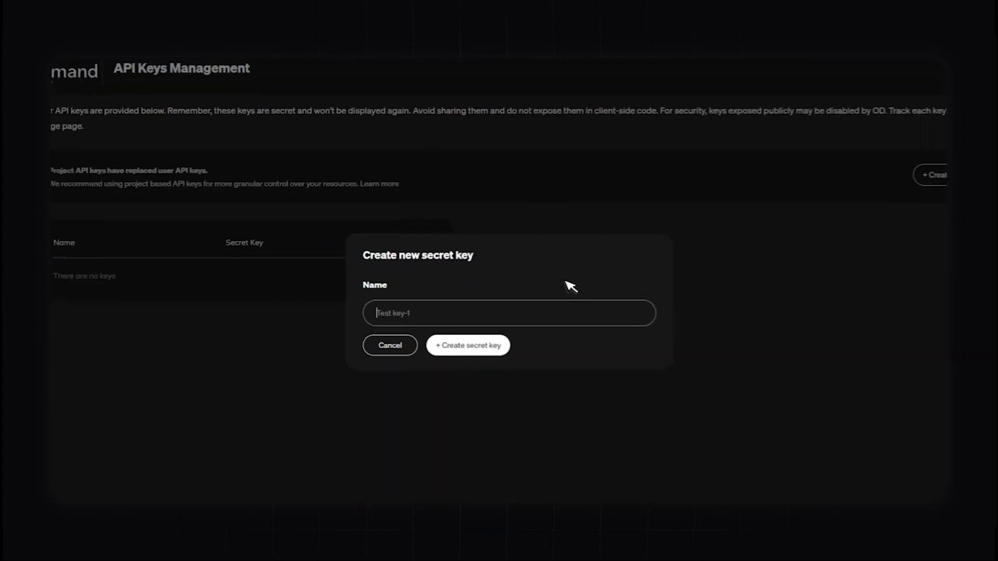
{"action": "type", "text": "API Key test"}
{"action": "left_click", "coordinate": [477, 318]}
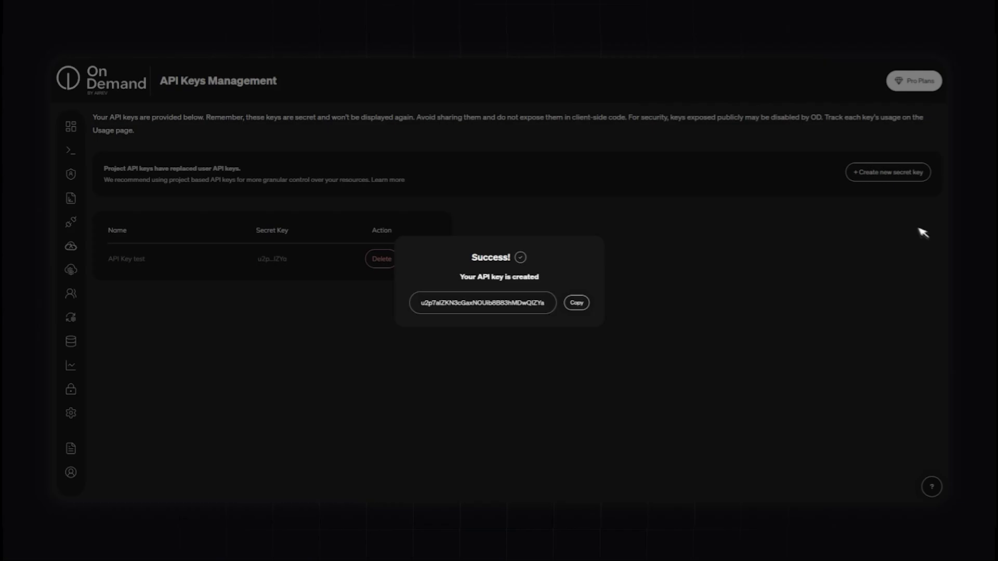
{"action": "left_click", "coordinate": [672, 302]}
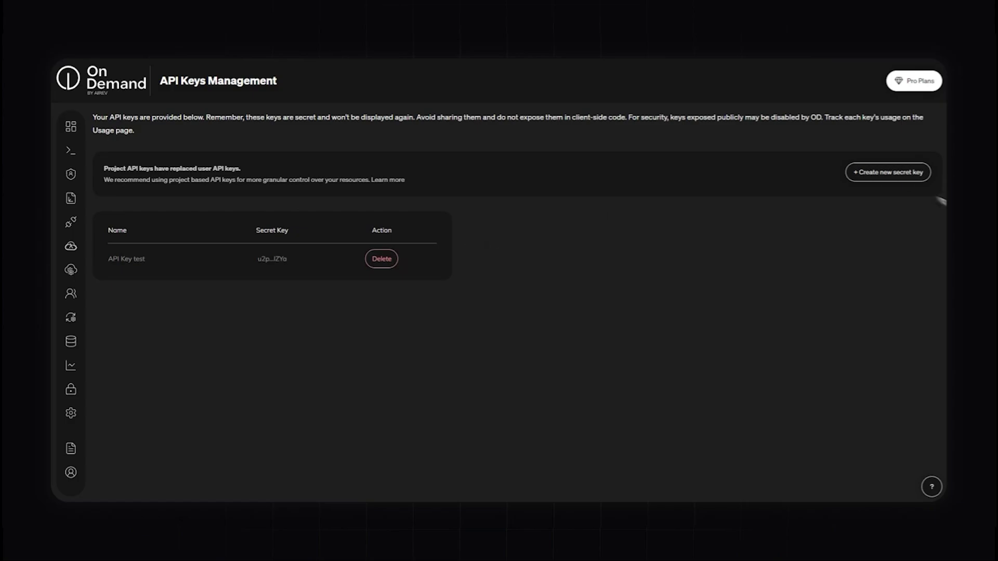
Delete the "API Key test" key from the API keys list.
{"action": "left_click", "coordinate": [397, 257]}
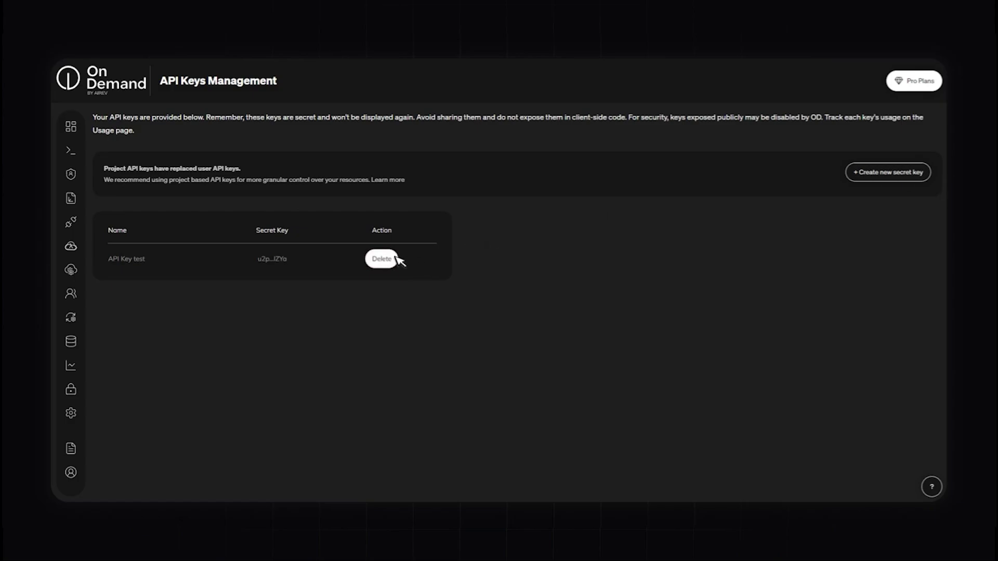